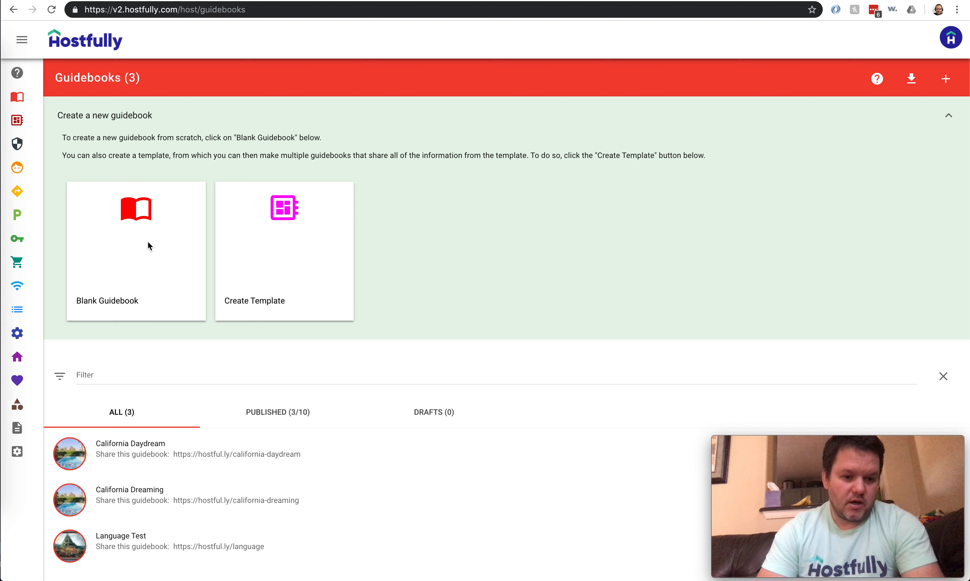
# - Create a new blank guidebook and give it the descriptive name "Secure only"
pyautogui.click(148, 242)
pyautogui.click(339, 280)
pyautogui.write('Secure o')
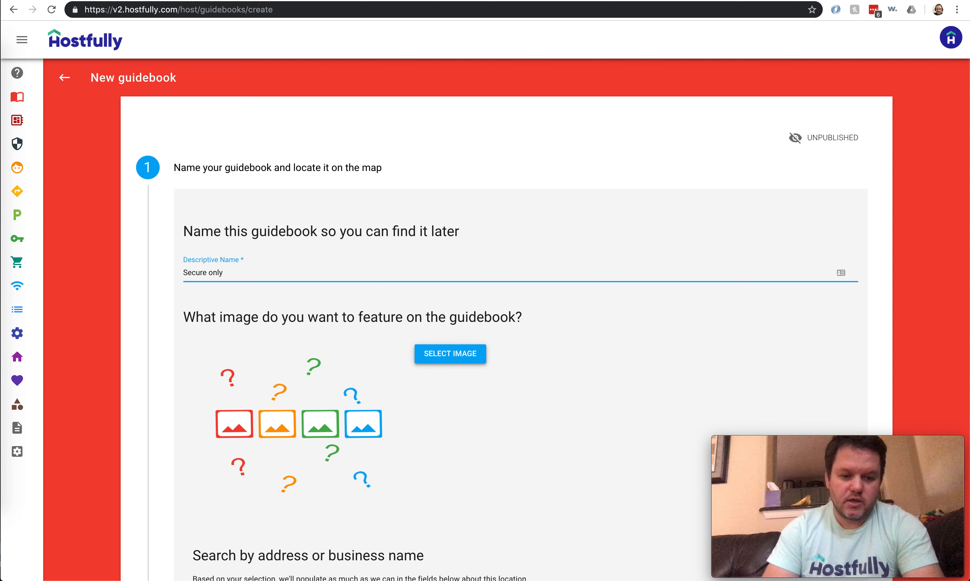
pyautogui.write('nly')
# - Set the guidebook's location to Chicago, IL, USA, then save and publish it
pyautogui.scroll(-10, 348, 313)
pyautogui.click(362, 245)
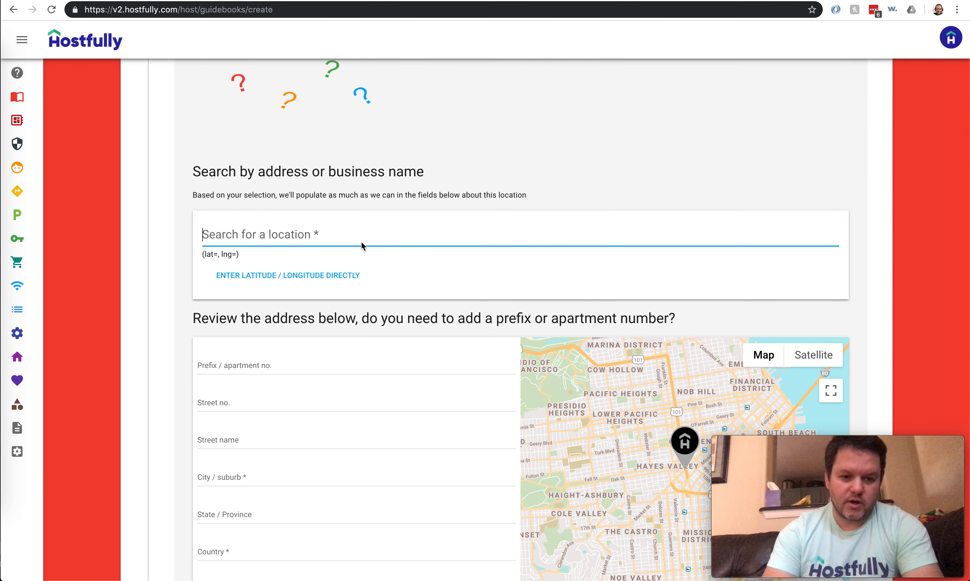
pyautogui.write('chi')
pyautogui.click(326, 262)
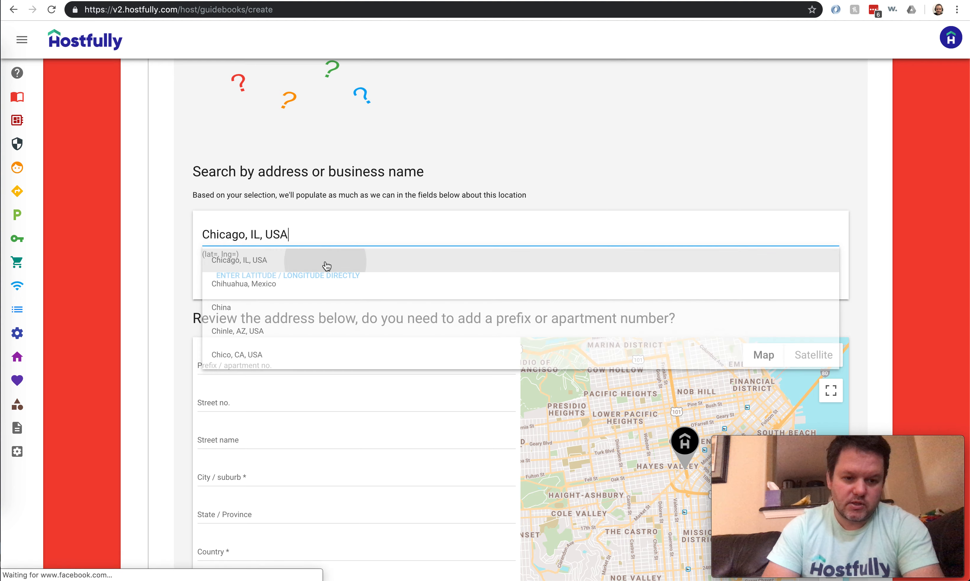
pyautogui.scroll(-10, 132, 218)
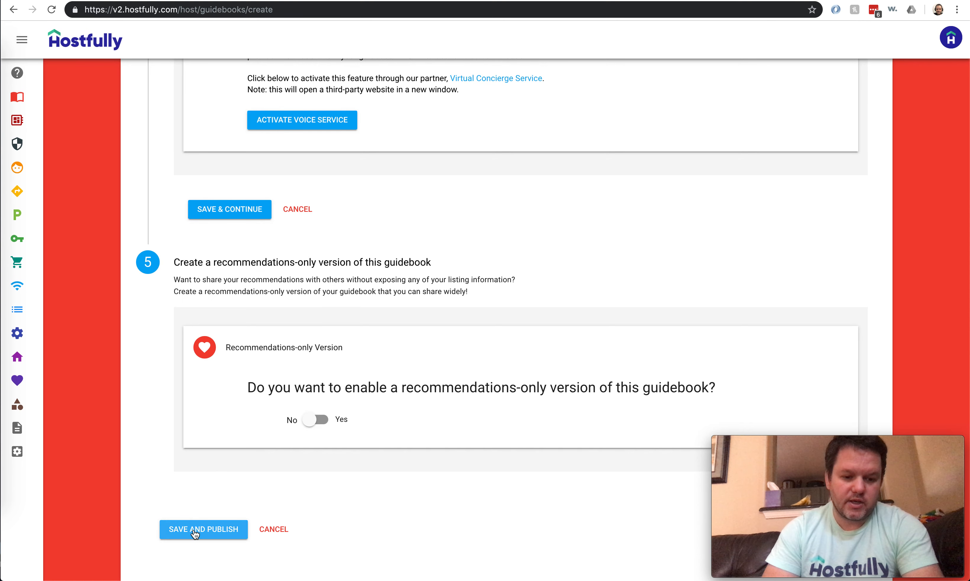
pyautogui.click(195, 531)
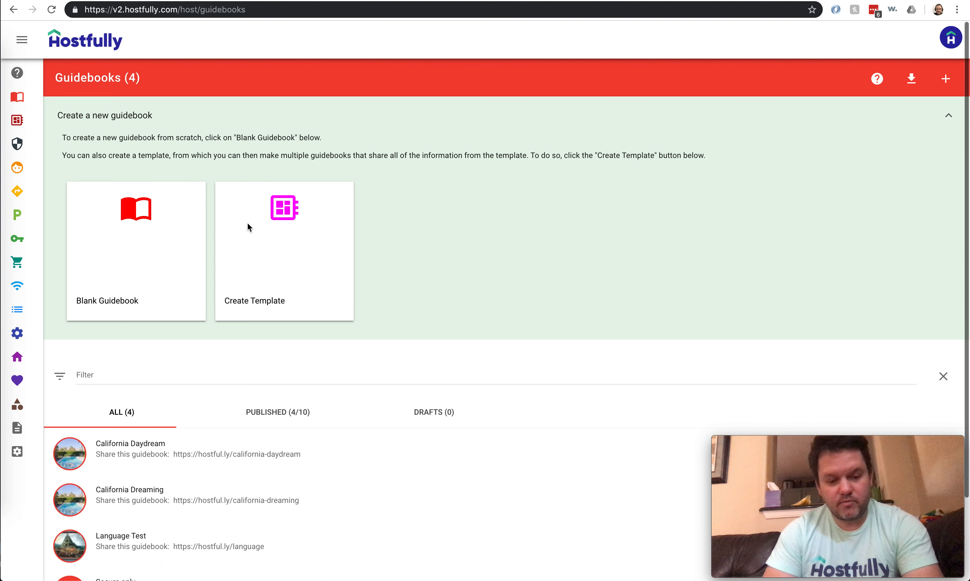
# - Copy the Secure only guidebook's share URL and open it in a new incognito window resized to show the map
pyautogui.scroll(-3, 260, 362)
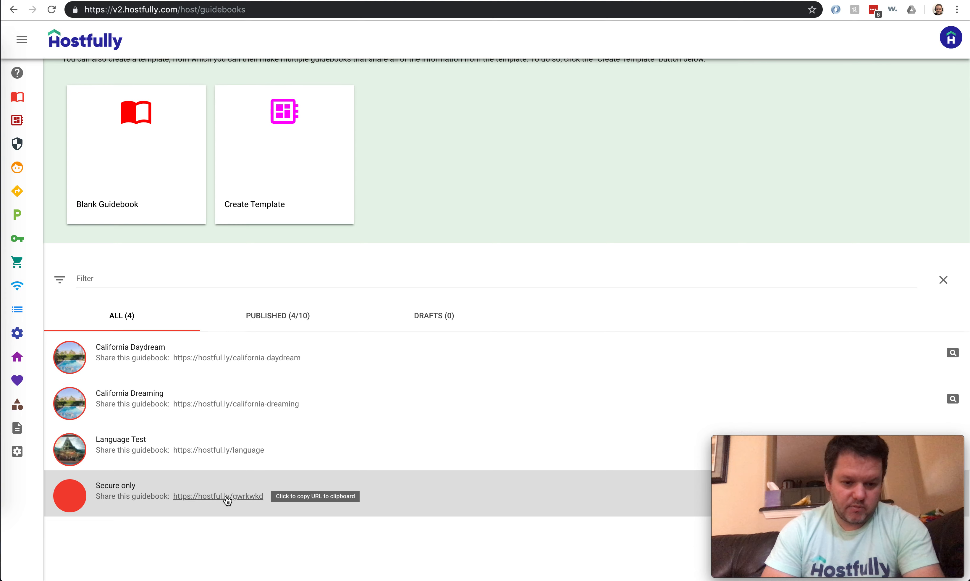
pyautogui.click(227, 499)
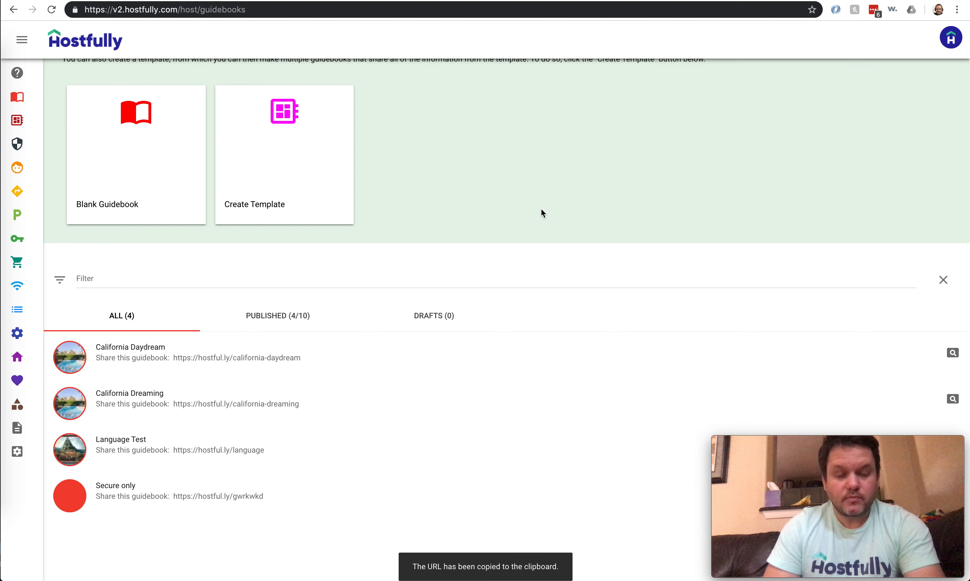
pyautogui.click(958, 10)
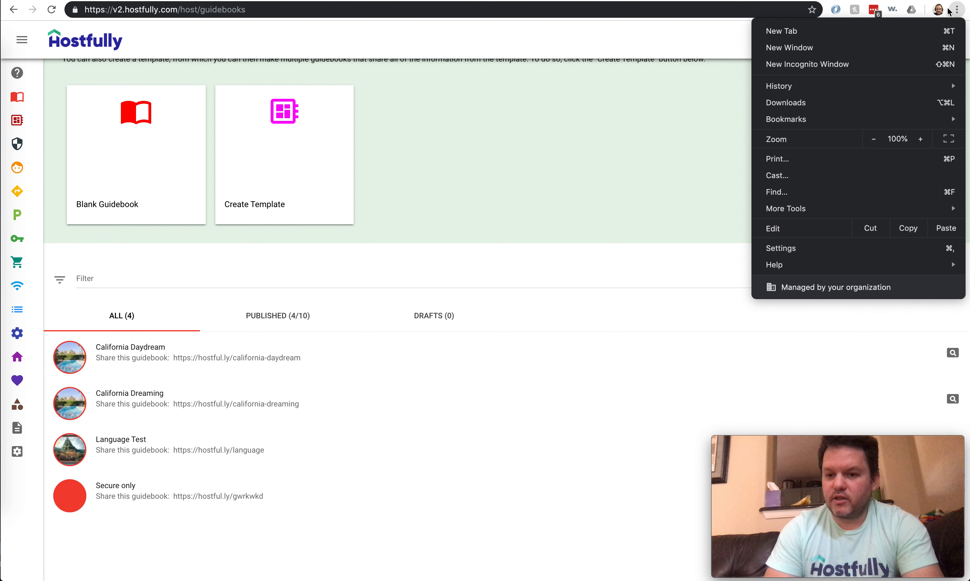
pyautogui.click(838, 68)
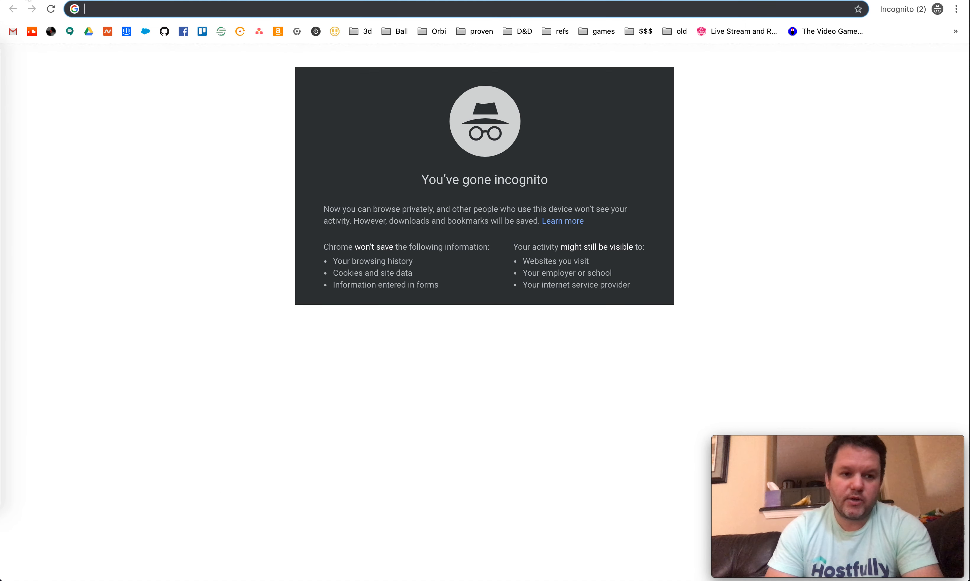
pyautogui.moveTo(1, 0); pyautogui.dragTo(372, 17)
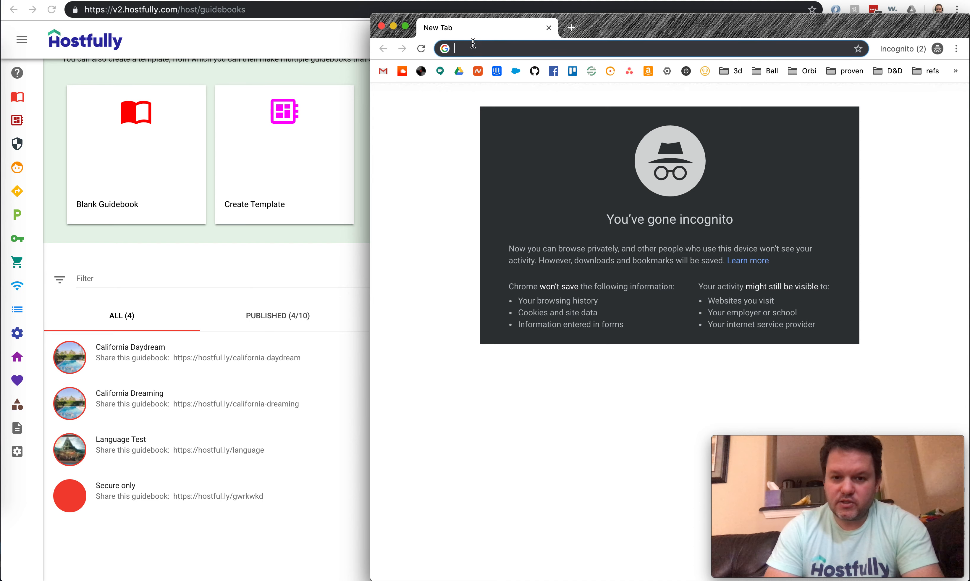
pyautogui.press('super+v')
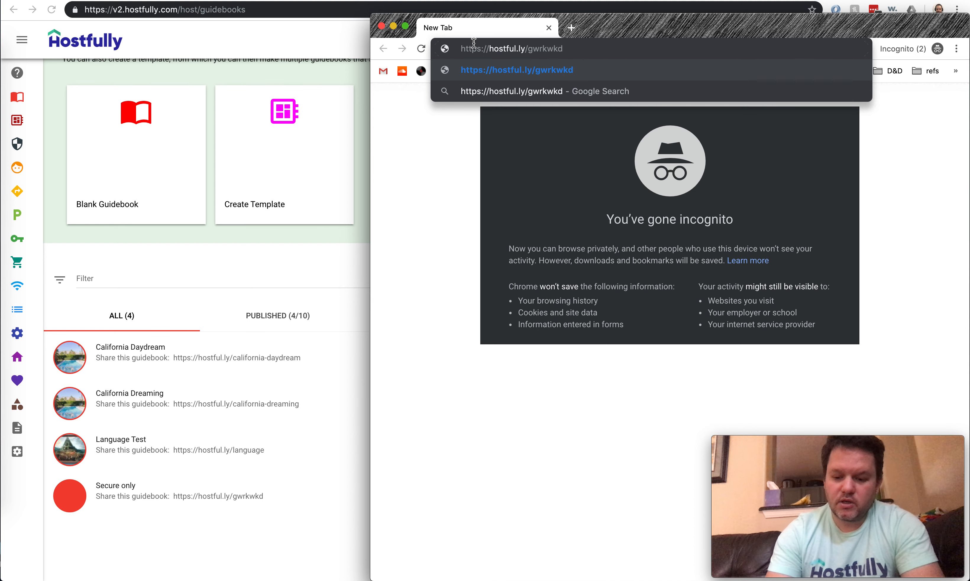
pyautogui.press('Return')
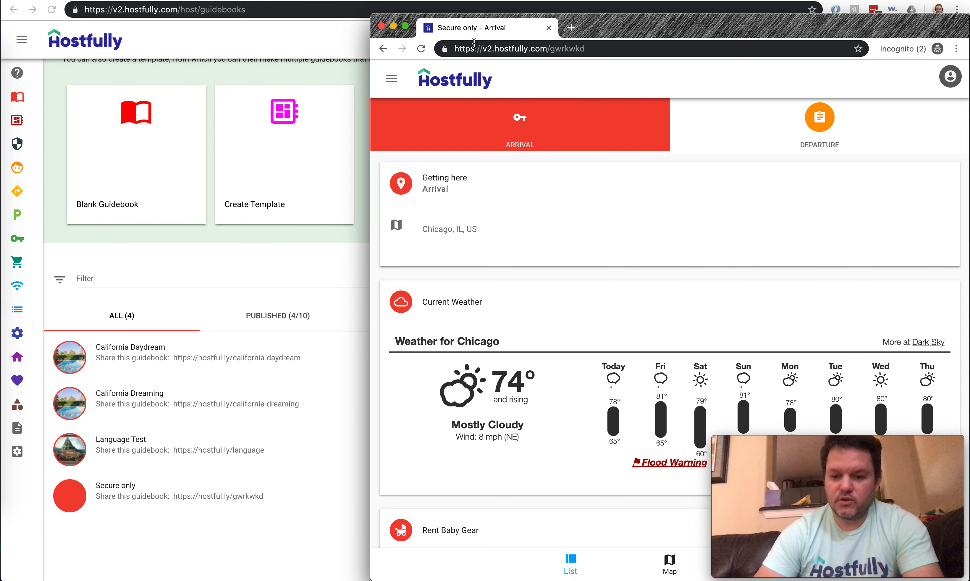
pyautogui.moveTo(370, 124); pyautogui.dragTo(301, 125)
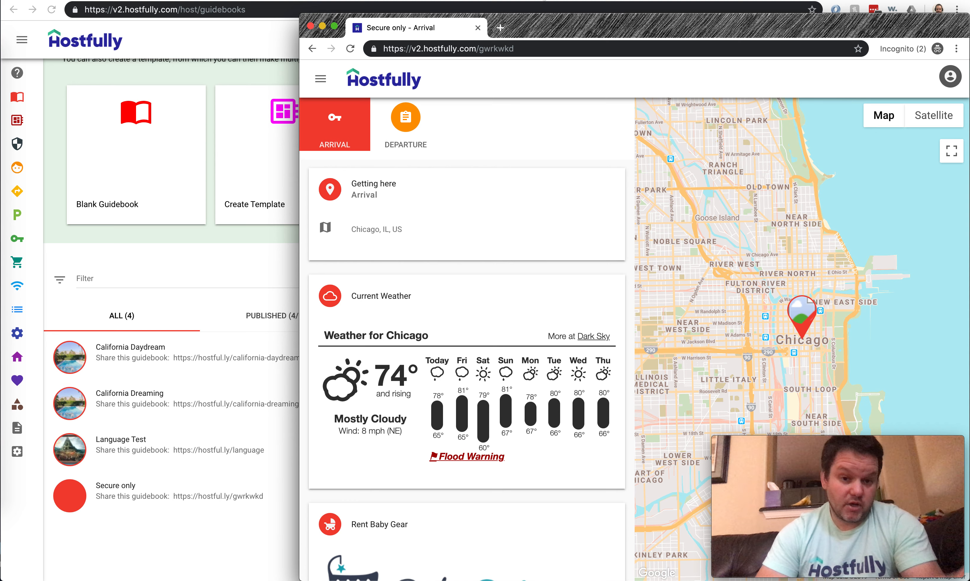
# - Open the Secure only guidebook for editing, enable restricted access under Secure Access, and save the change
pyautogui.click(544, 0)
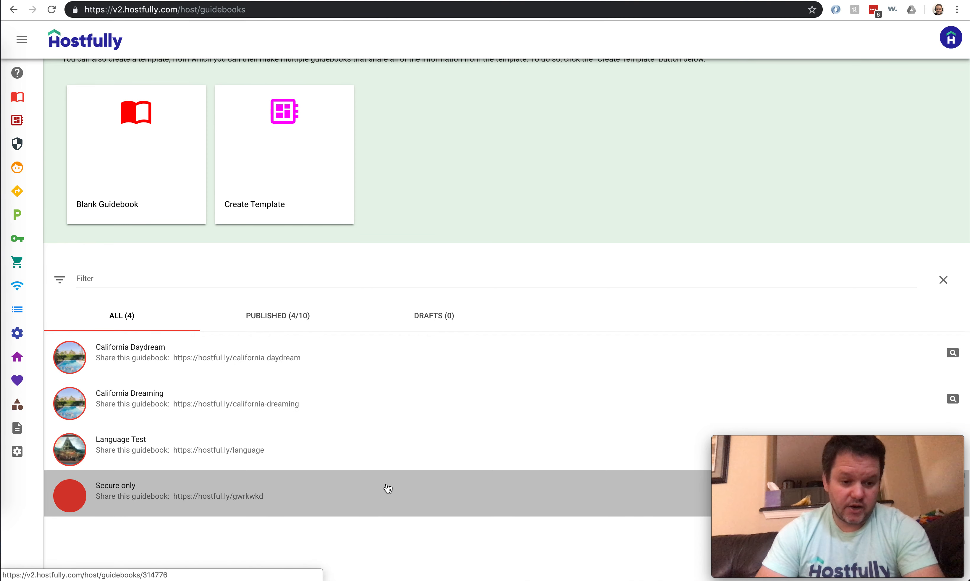
pyautogui.click(388, 488)
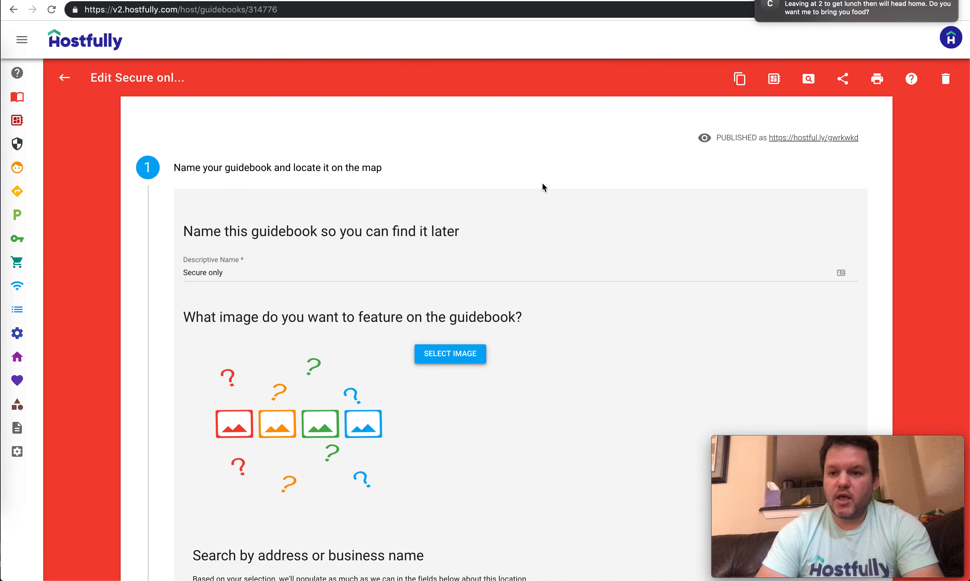
pyautogui.scroll(-10, 542, 187)
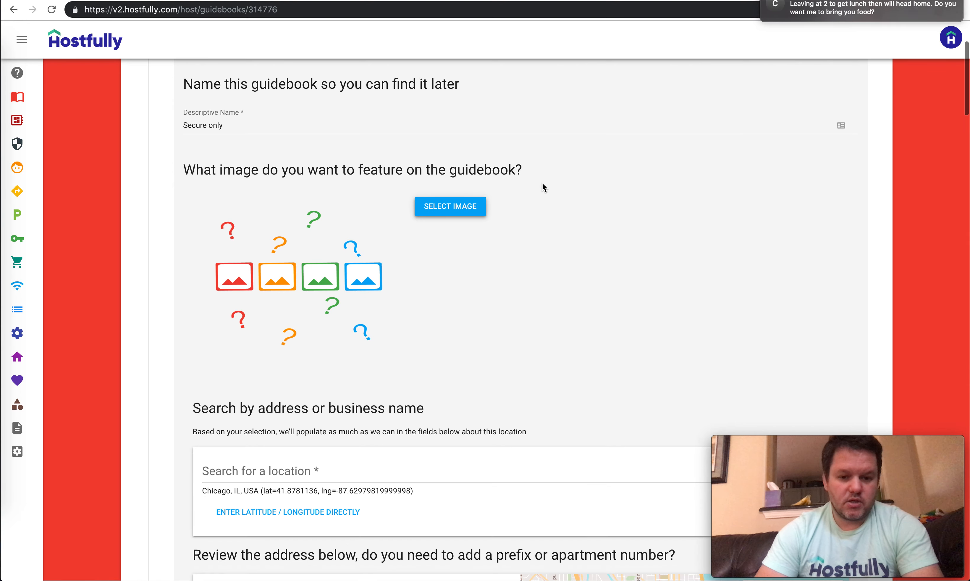
pyautogui.scroll(-15, 543, 184)
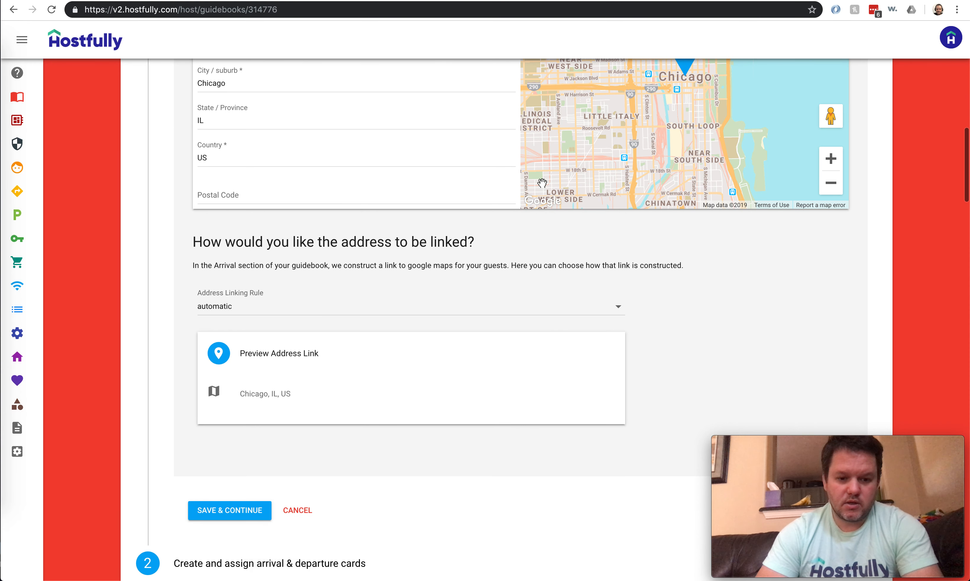
pyautogui.scroll(-12, 542, 183)
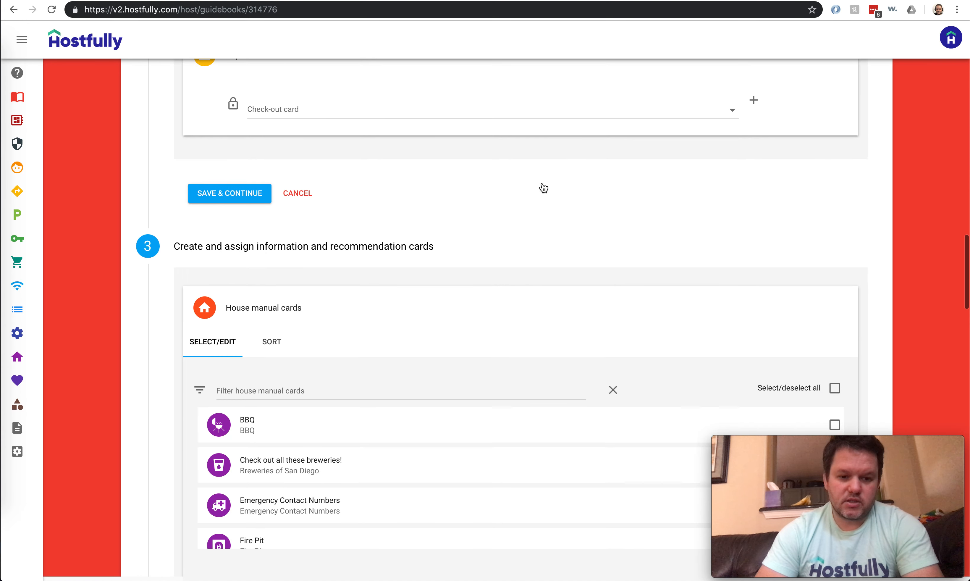
pyautogui.scroll(-5, 542, 183)
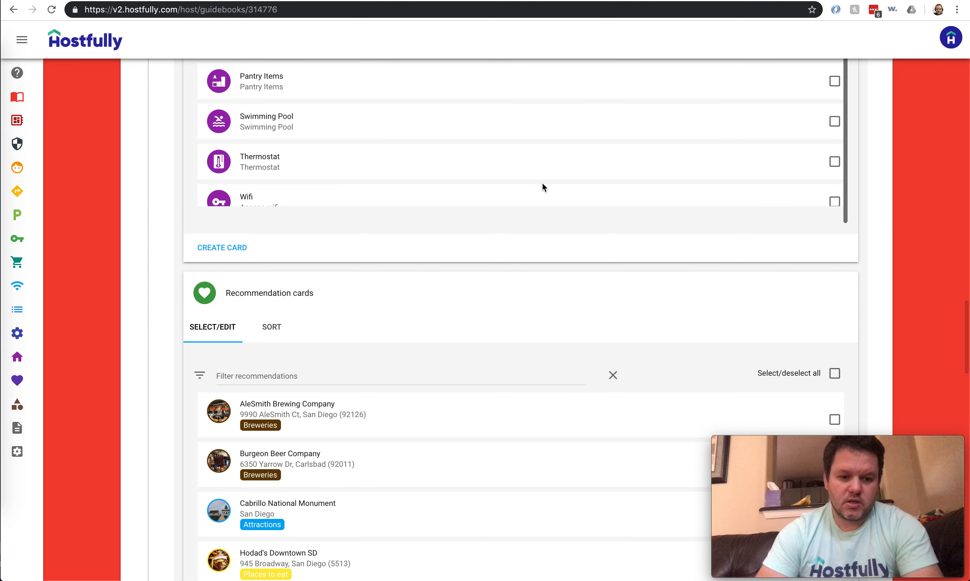
pyautogui.scroll(-9, 154, 256)
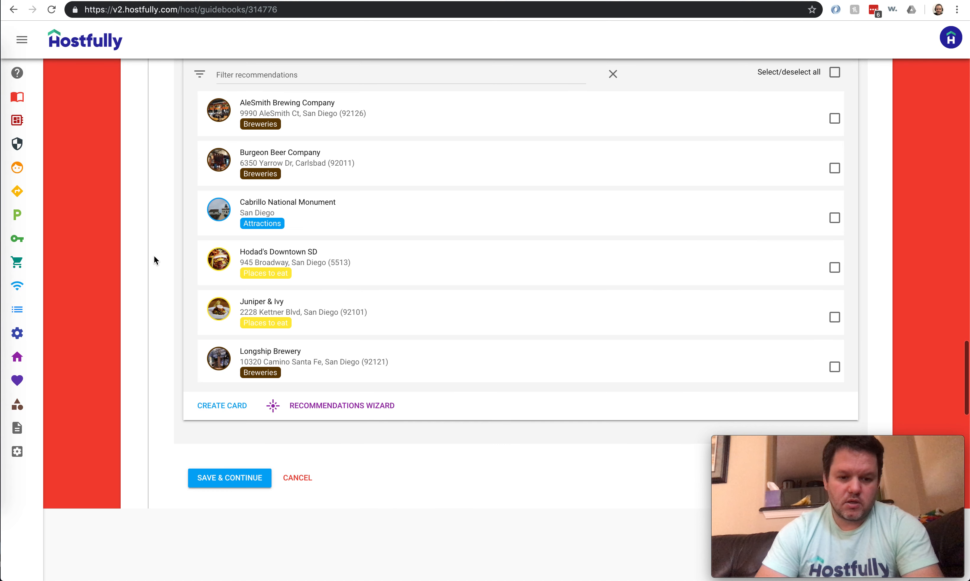
pyautogui.scroll(-12, 154, 257)
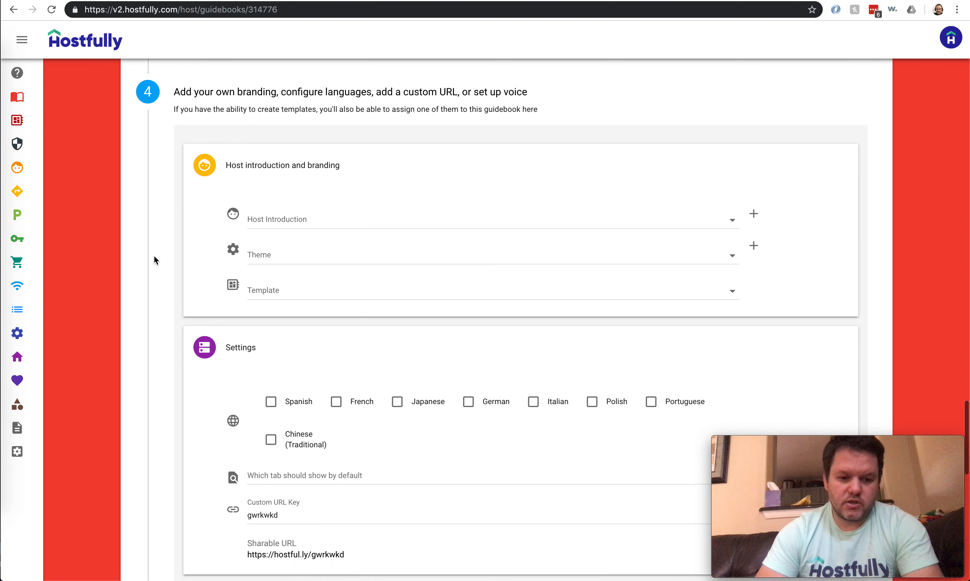
pyautogui.scroll(-3, 154, 256)
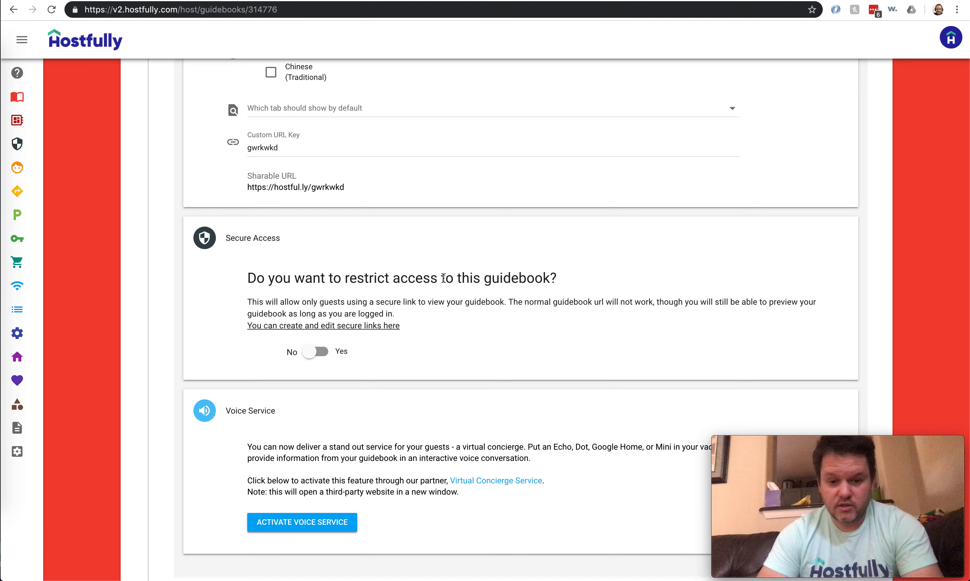
pyautogui.click(316, 351)
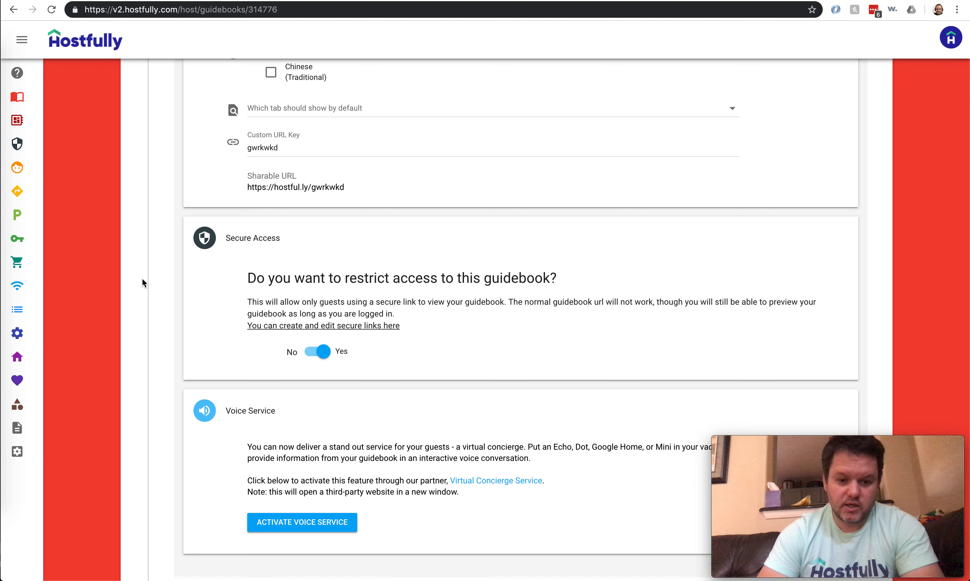
pyautogui.scroll(-2, 142, 281)
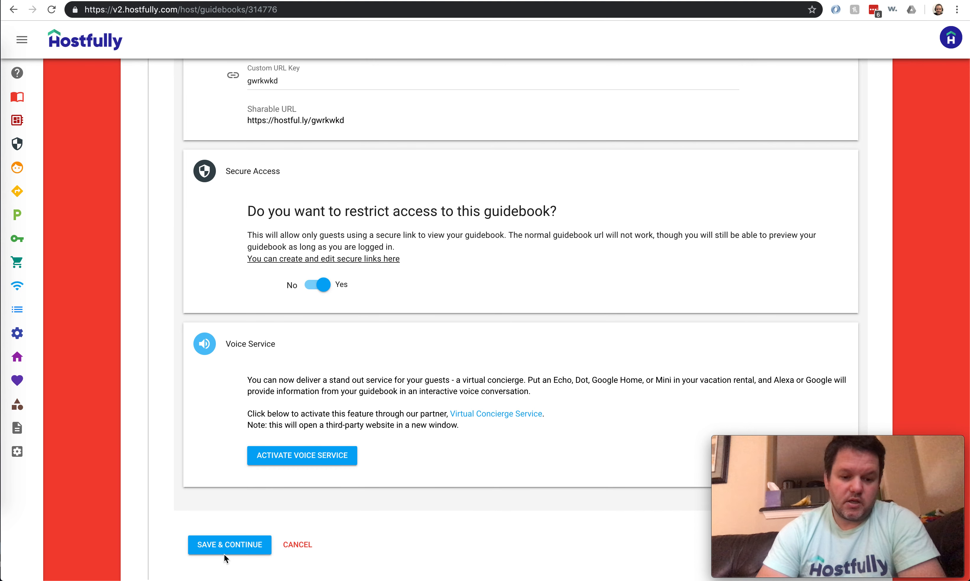
pyautogui.click(228, 545)
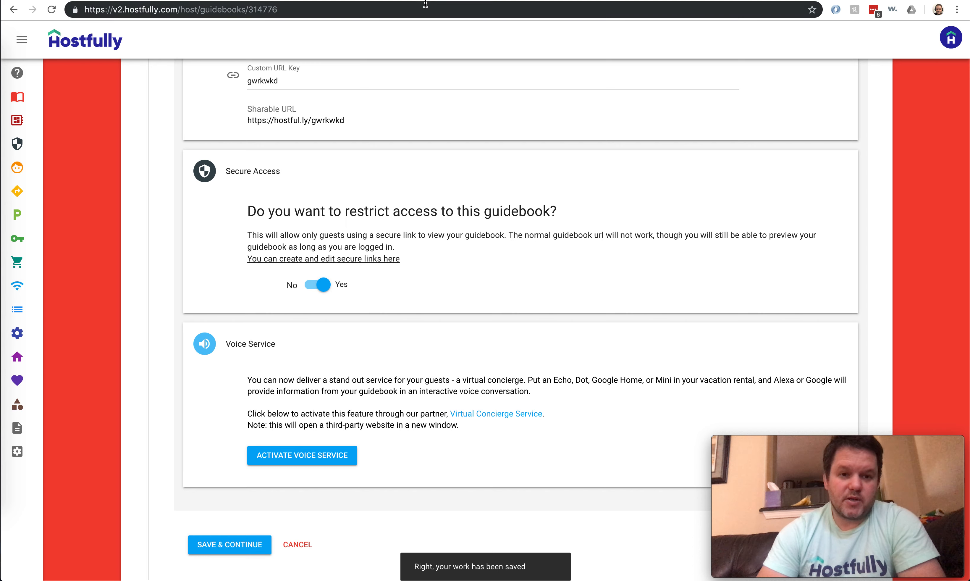
# - Switch to the incognito window and reload the Secure only guidebook's normal URL to test the access restriction
pyautogui.click(272, 0)
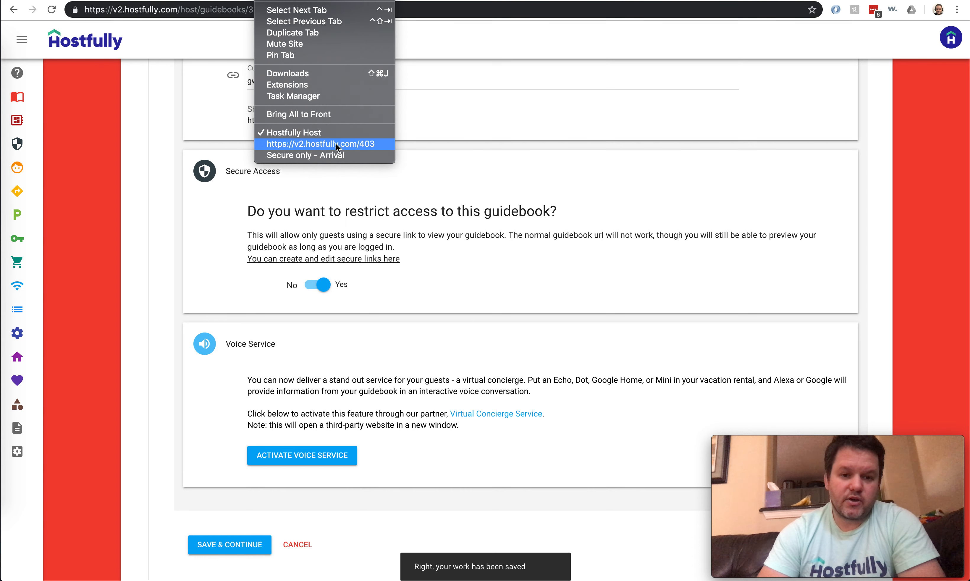
pyautogui.click(336, 155)
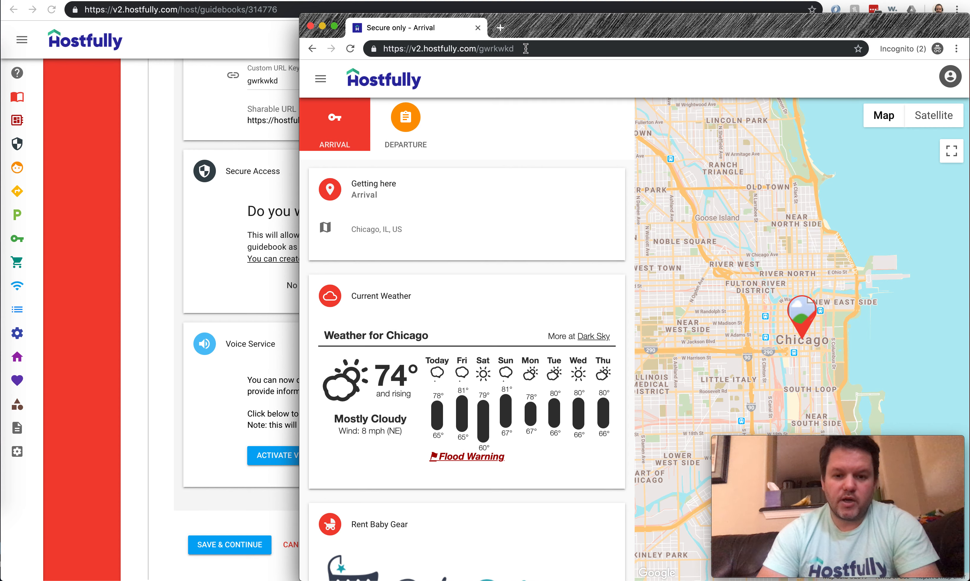
pyautogui.click(525, 49)
pyautogui.press('Return')
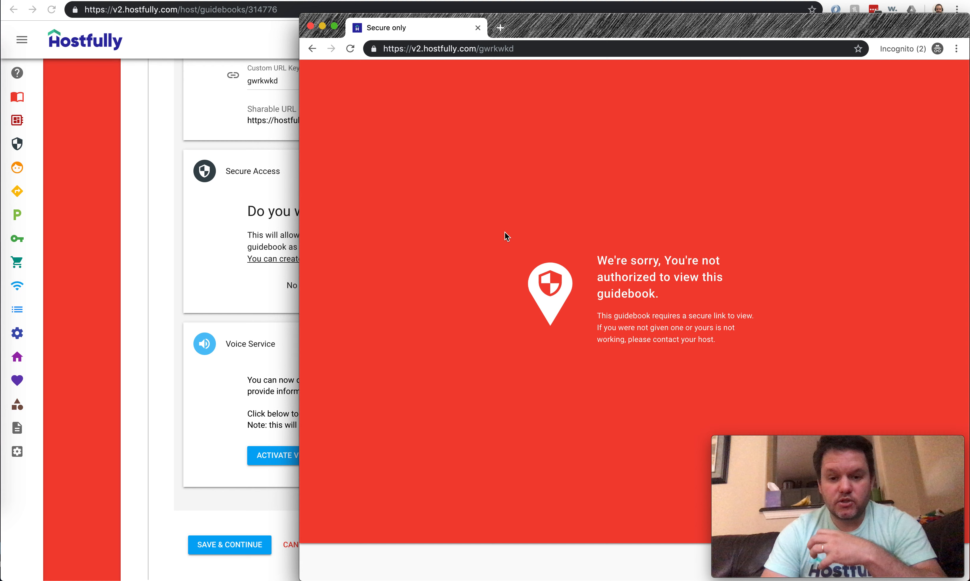
# - Return to the host account window and open the Secure Links page
pyautogui.click(117, 185)
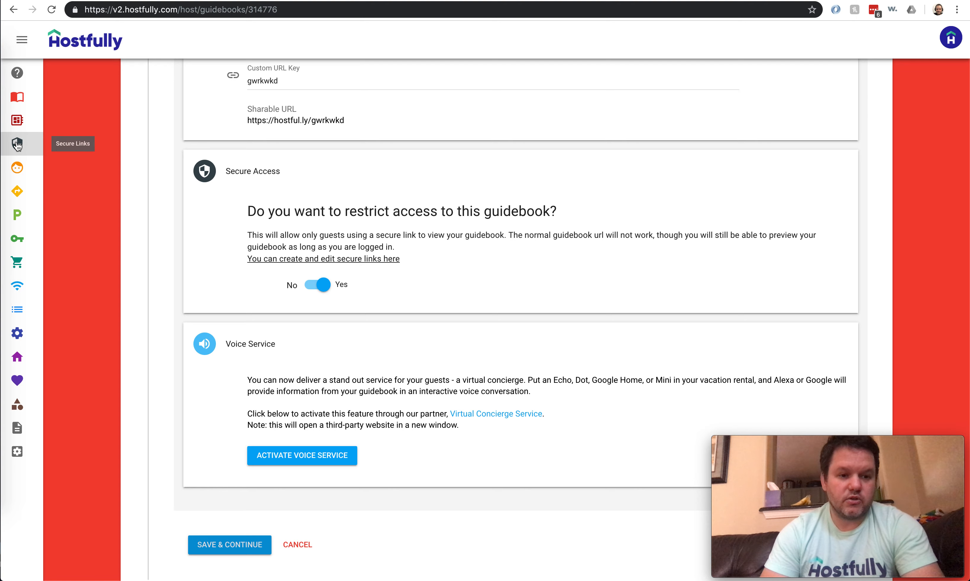
pyautogui.scroll(15, 117, 101)
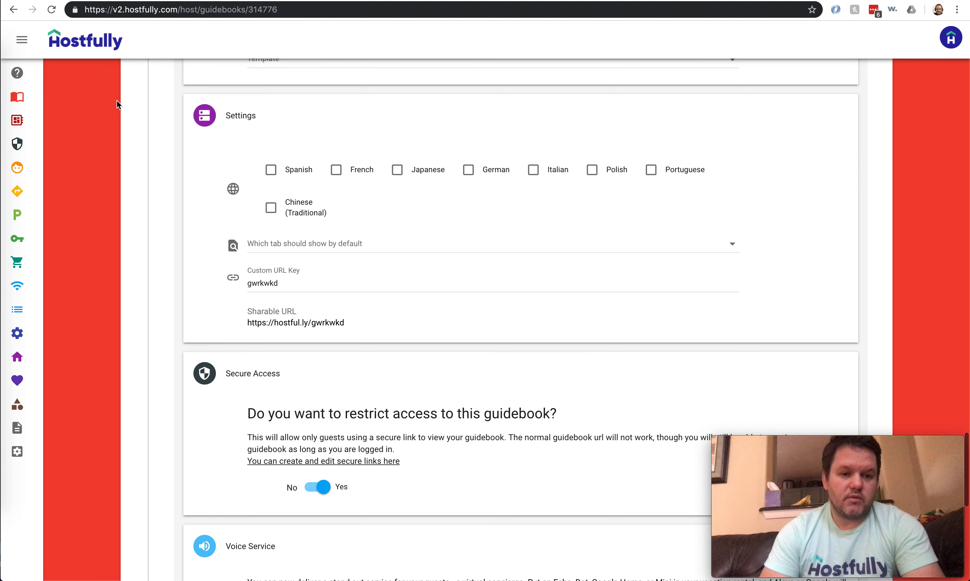
pyautogui.scroll(5, 117, 101)
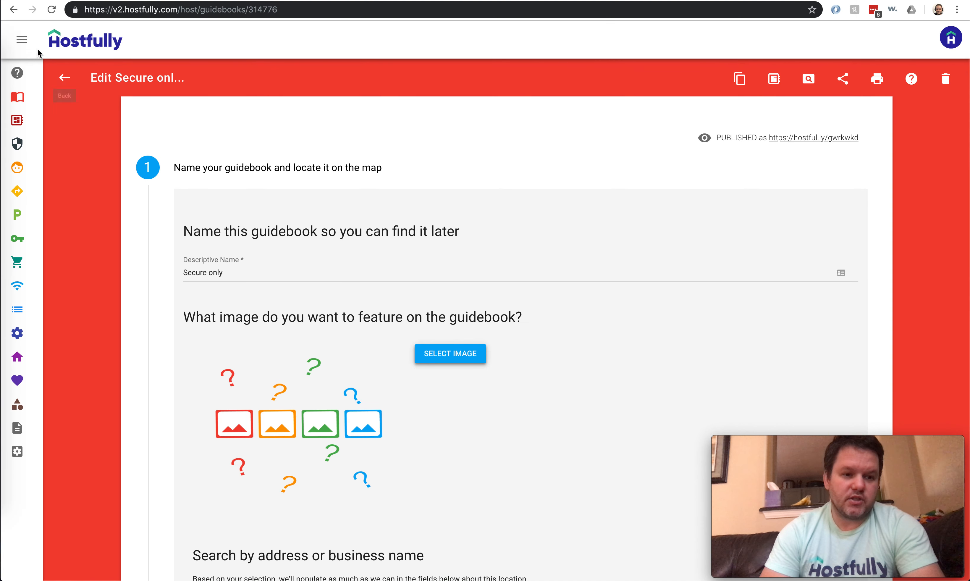
pyautogui.click(24, 45)
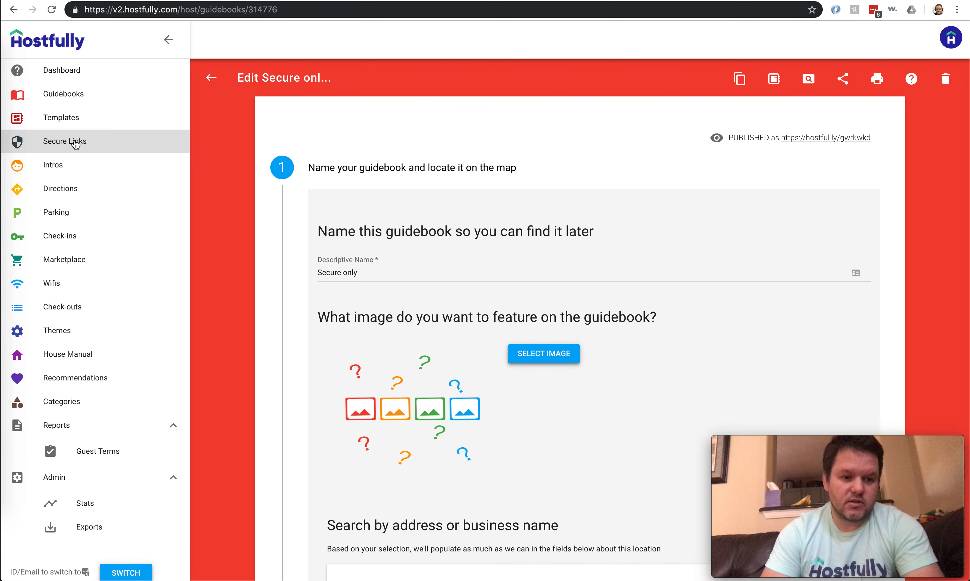
pyautogui.click(107, 142)
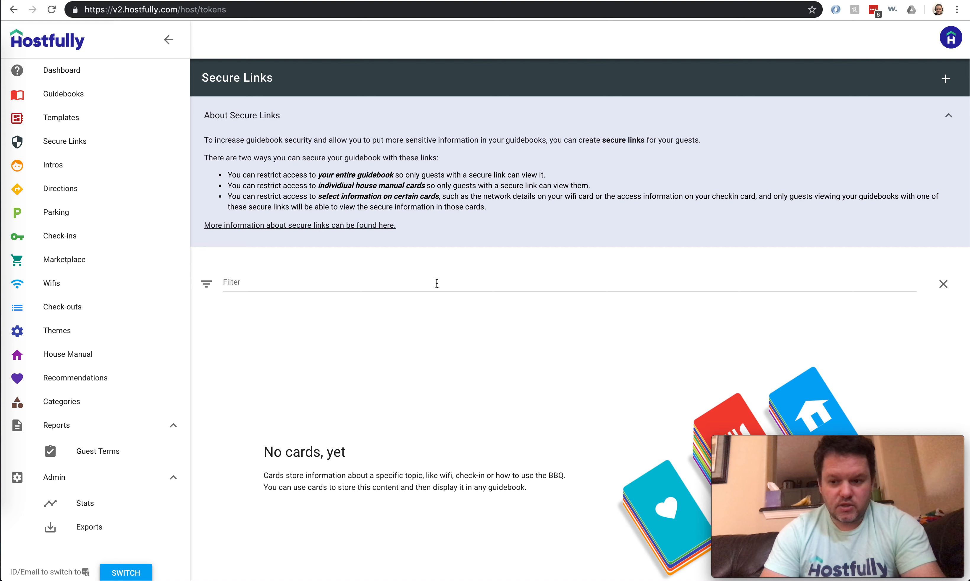
pyautogui.moveTo(883, 450)
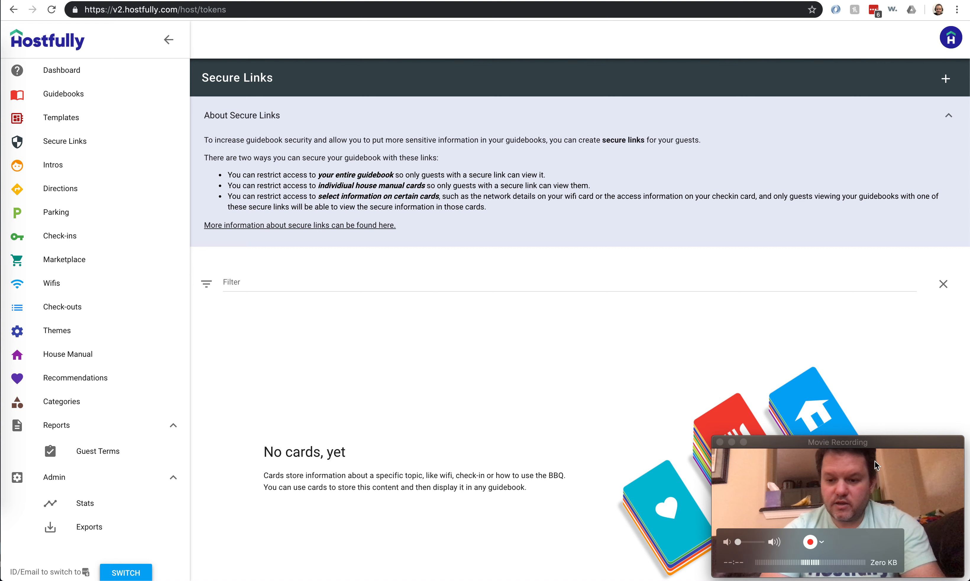
pyautogui.moveTo(887, 452); pyautogui.dragTo(802, 6)
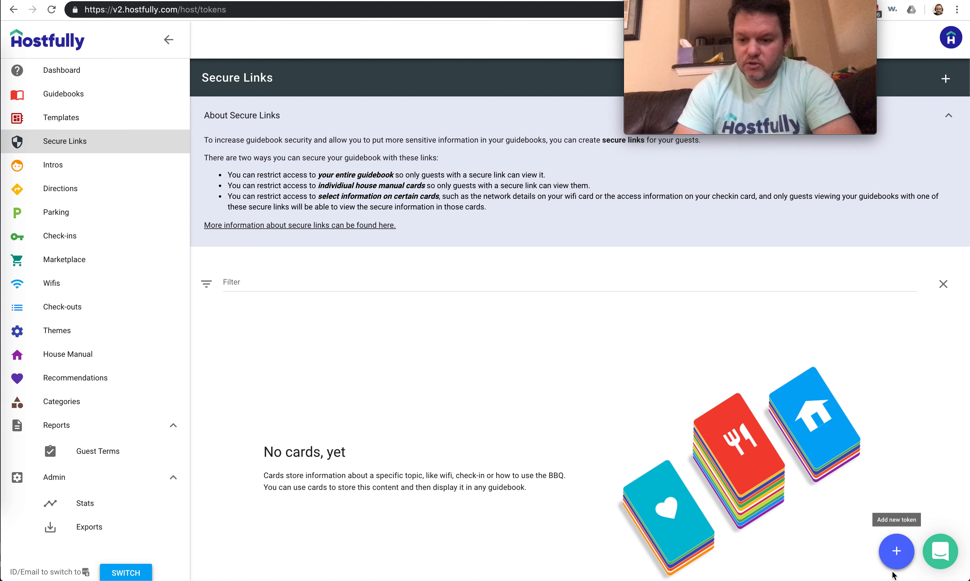
# - Start a new secure link, label it with the guest's name and "September 9 through September 20", and assign it to the Secure only guidebook
pyautogui.click(899, 556)
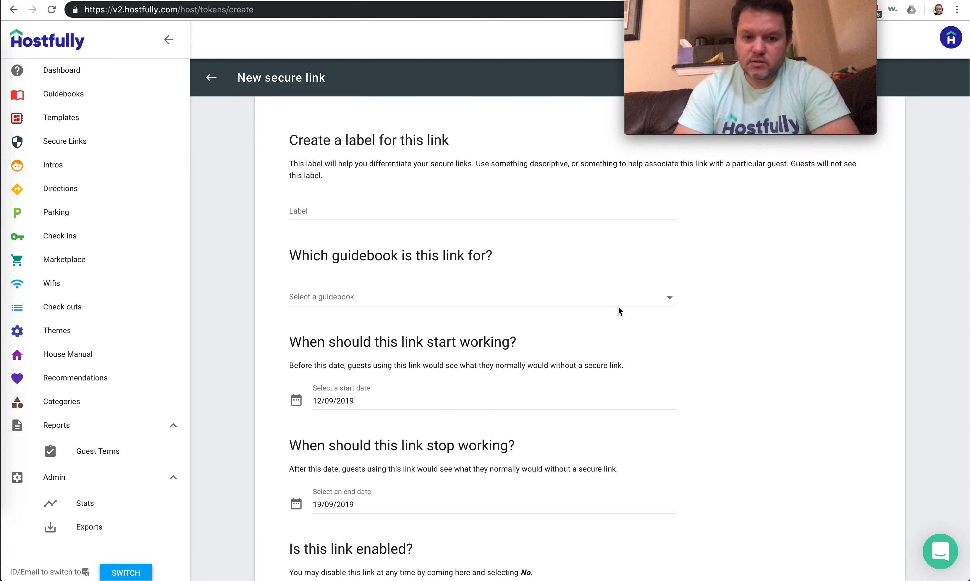
pyautogui.click(455, 212)
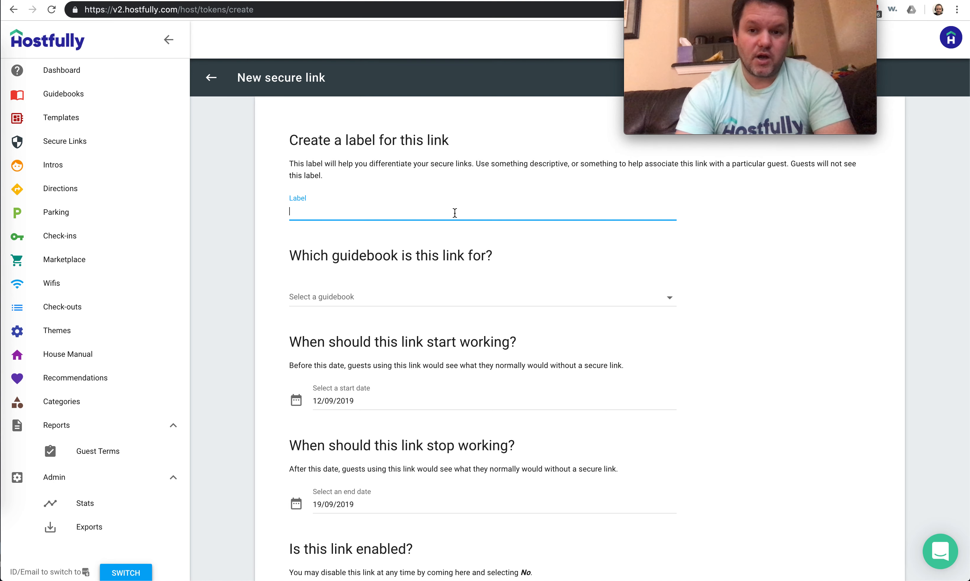
pyautogui.moveTo(714, 25)
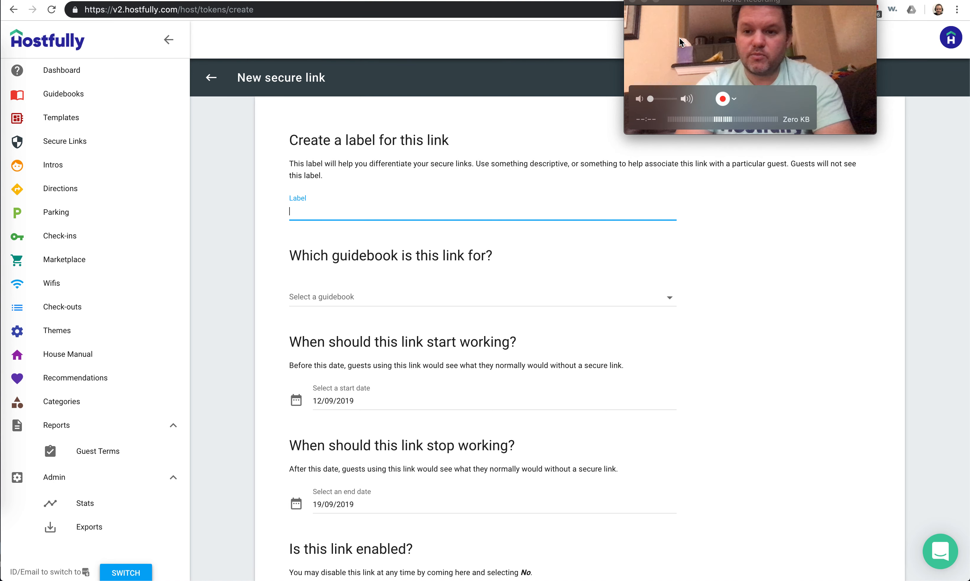
pyautogui.click(714, 22)
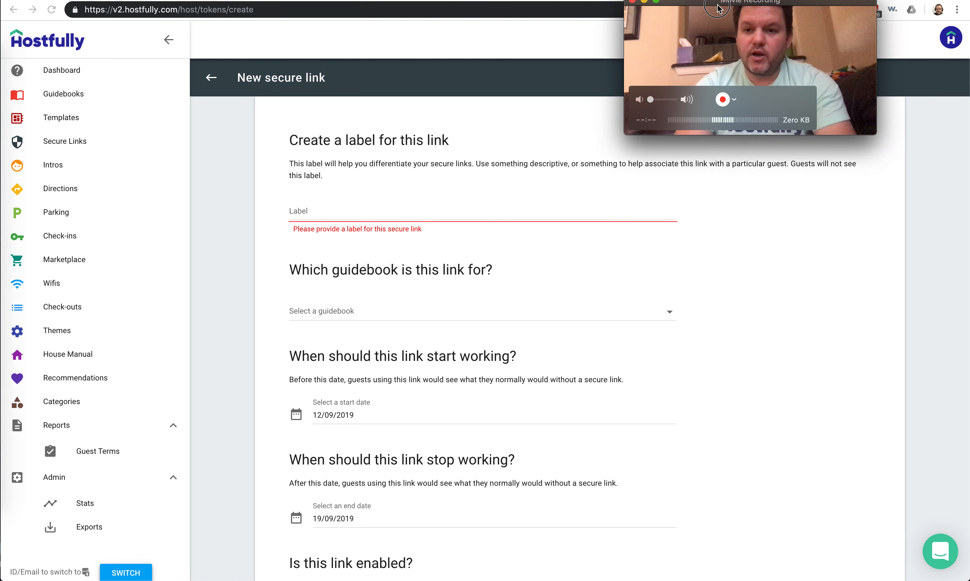
pyautogui.click(439, 207)
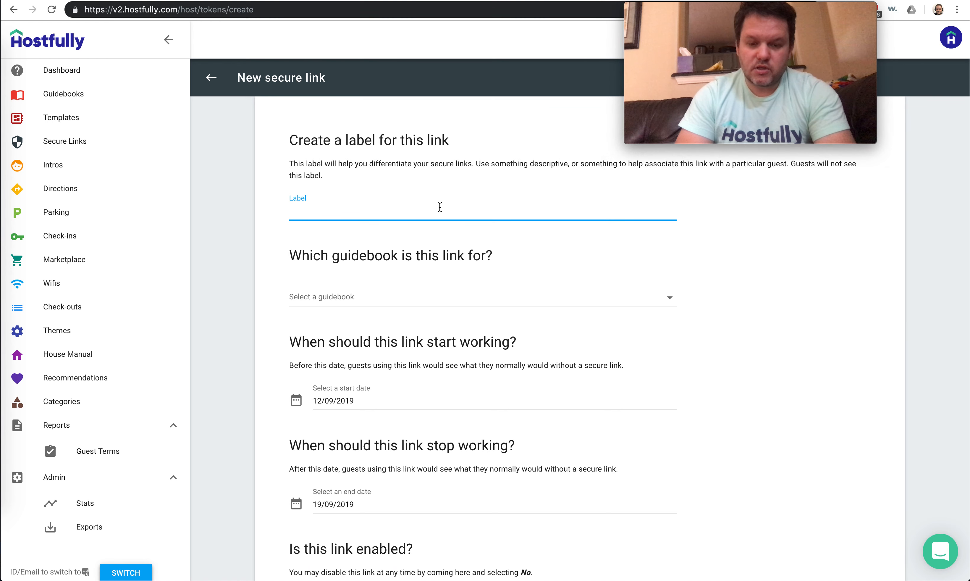
pyautogui.write('Joe Smith')
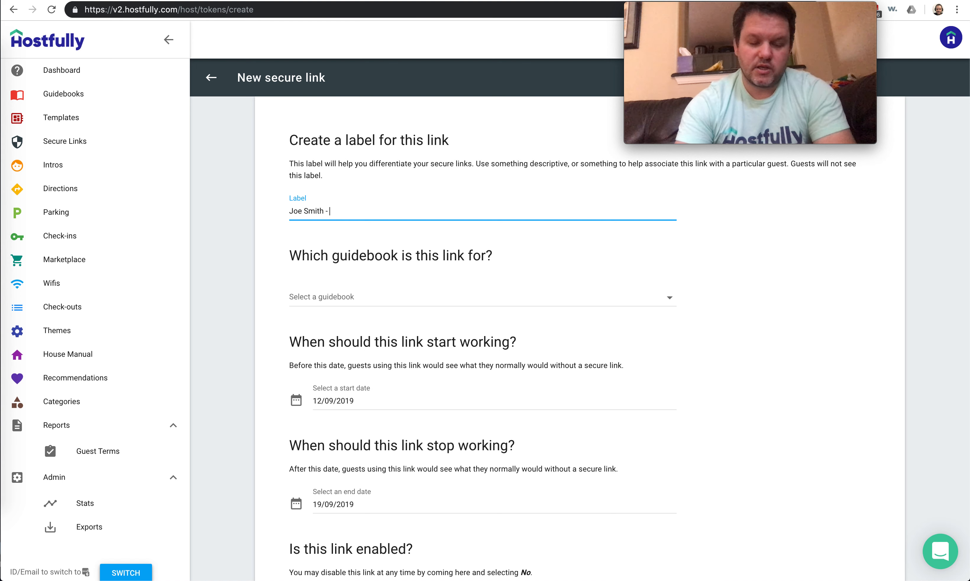
pyautogui.write('-  September ')
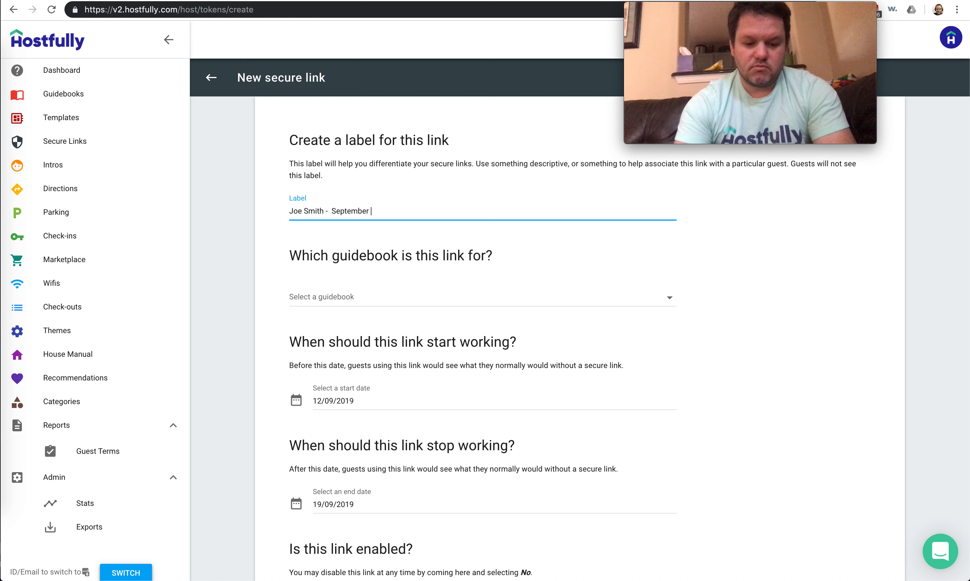
pyautogui.write('9')
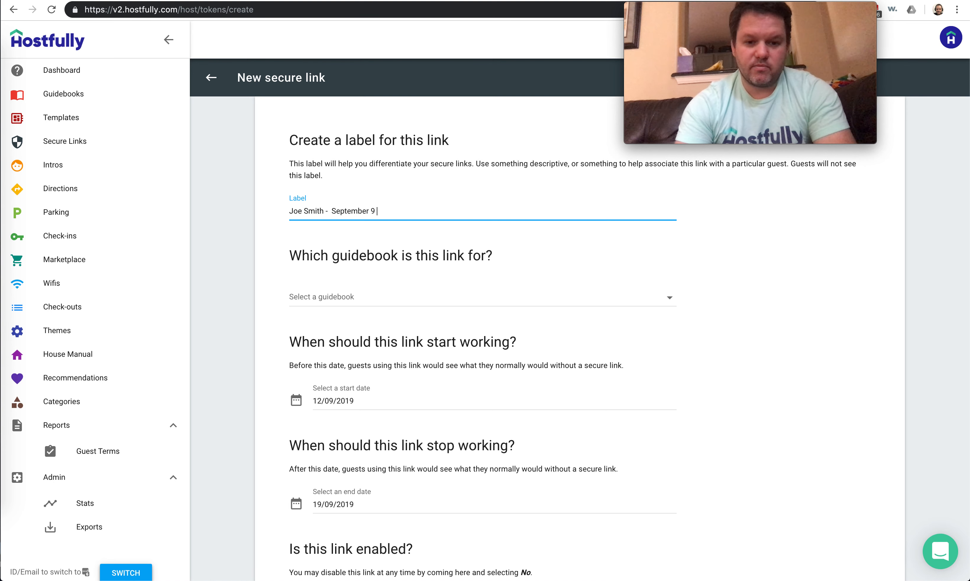
pyautogui.write(' throu')
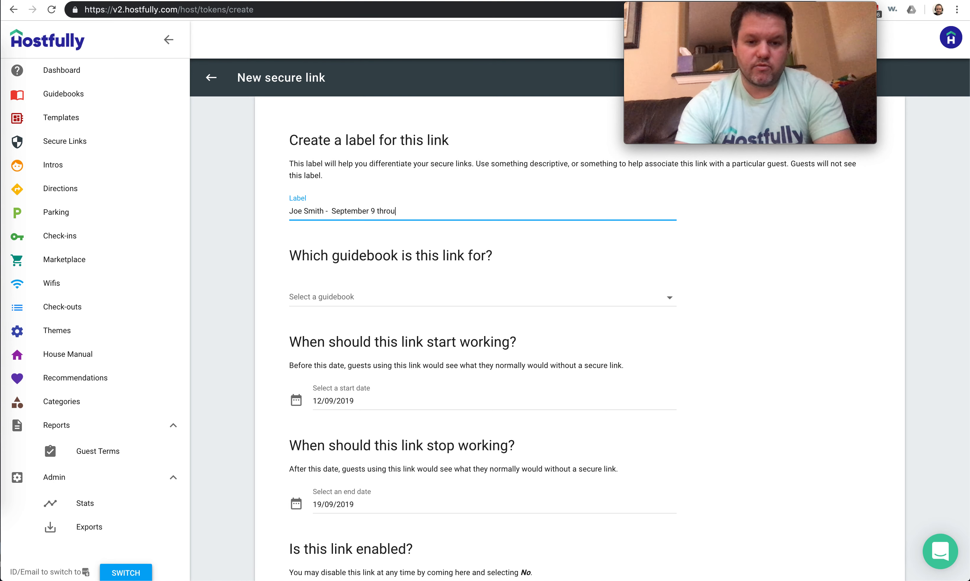
pyautogui.write('gh September 20')
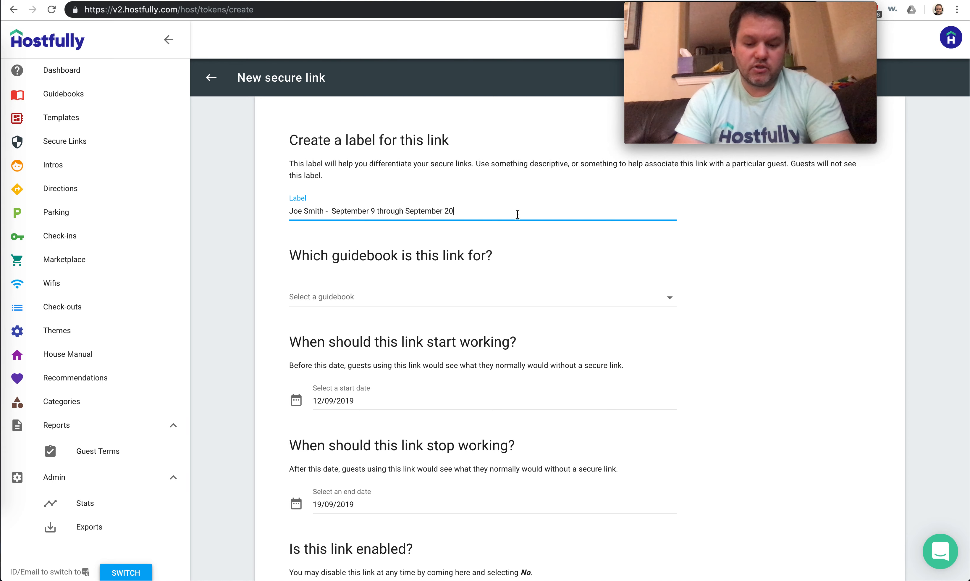
pyautogui.press('super+a')
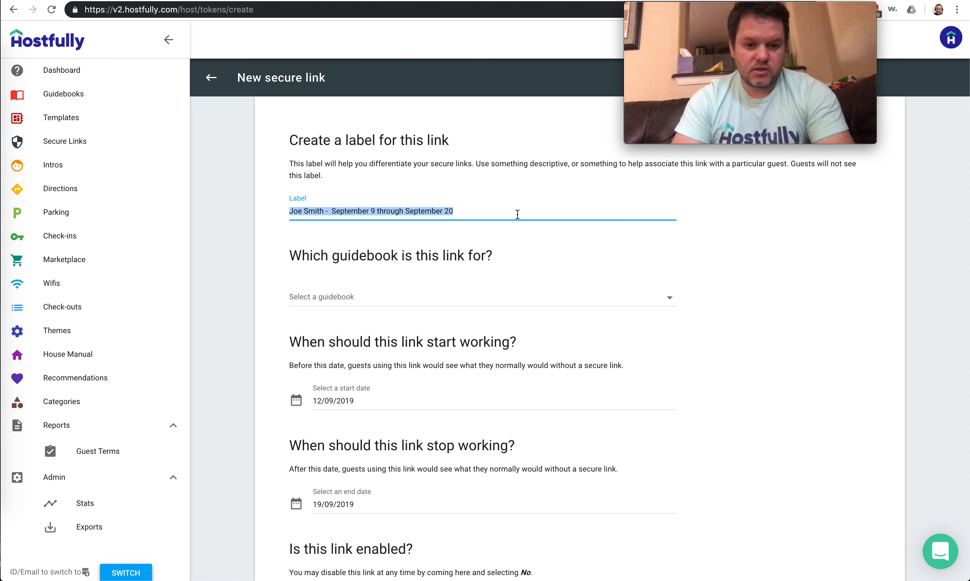
pyautogui.click(492, 212)
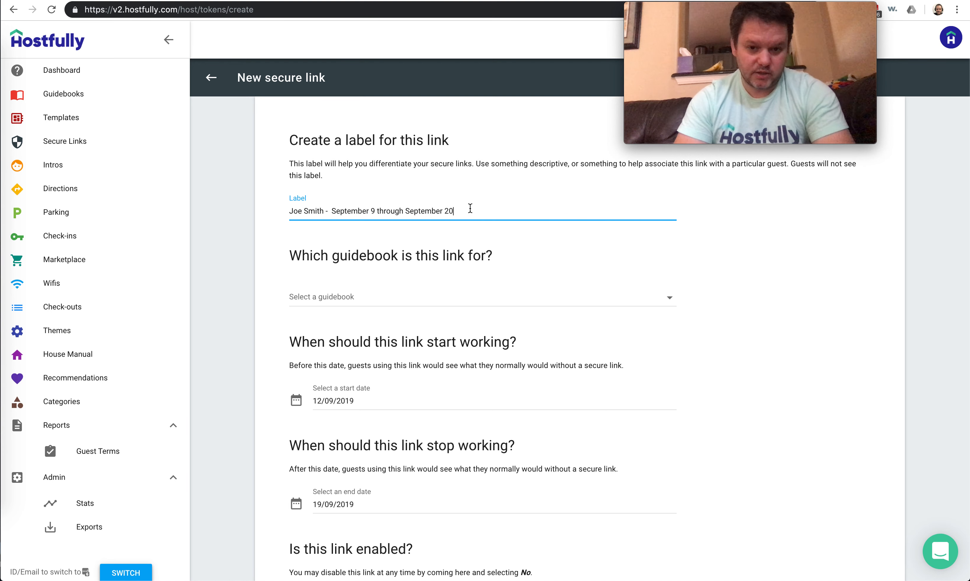
pyautogui.click(402, 297)
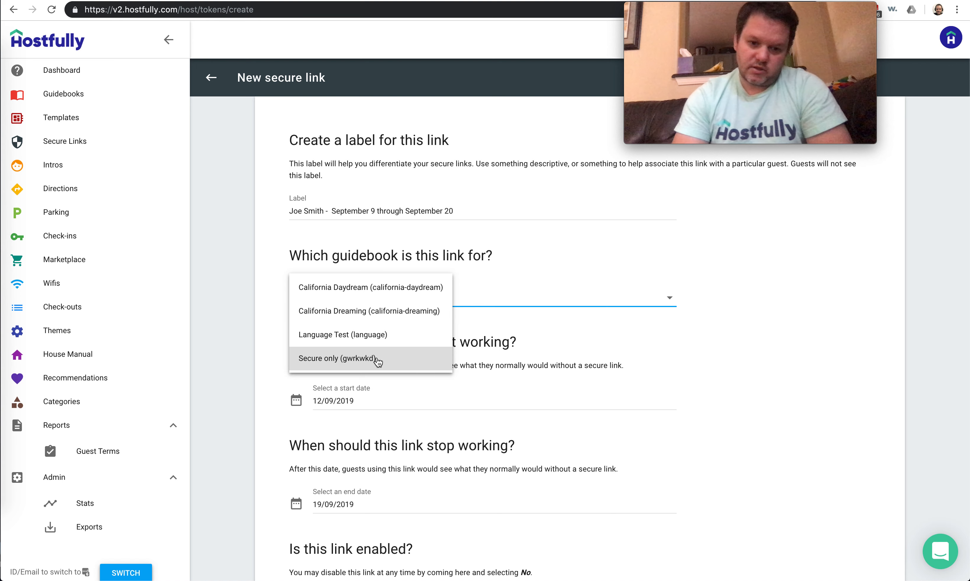
pyautogui.click(361, 363)
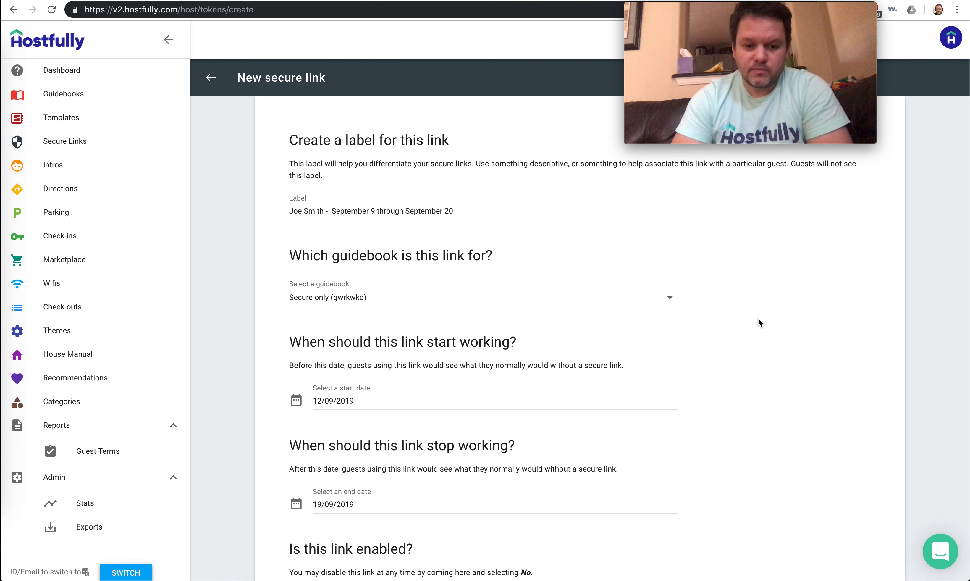
# - Set the secure link's end date to 20/09/2019 and its start date to 09/09/2019
pyautogui.scroll(-2, 758, 318)
pyautogui.scroll(-1, 497, 292)
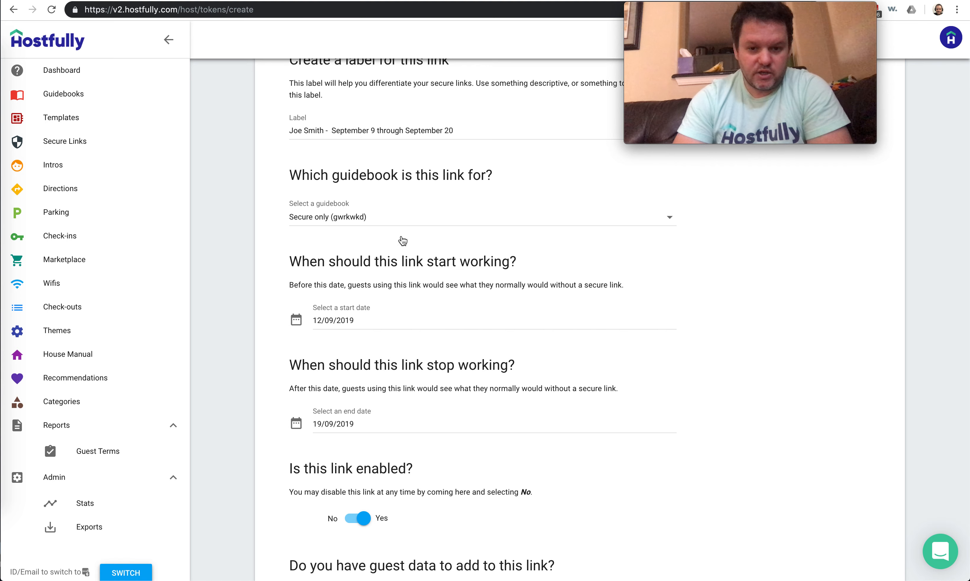
pyautogui.click(368, 421)
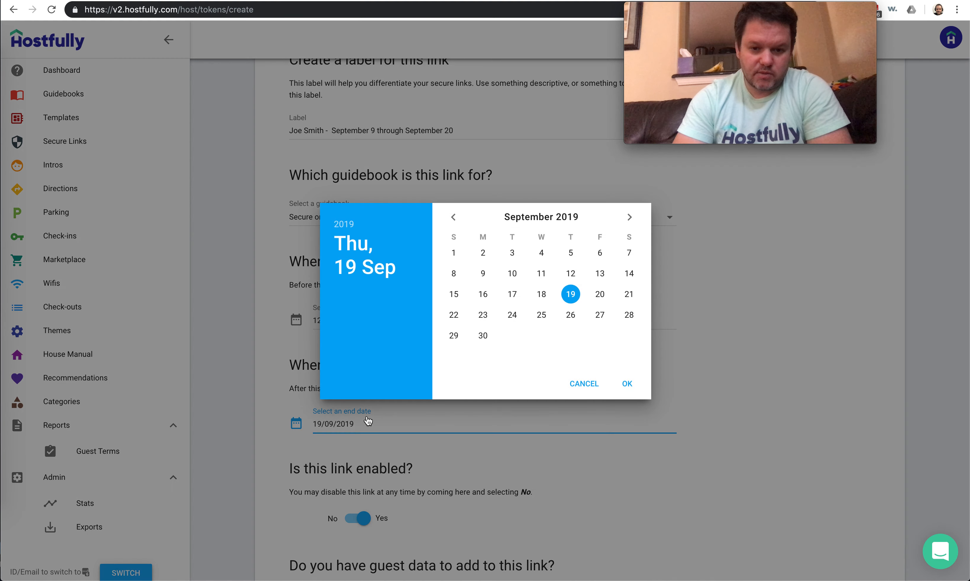
pyautogui.click(599, 295)
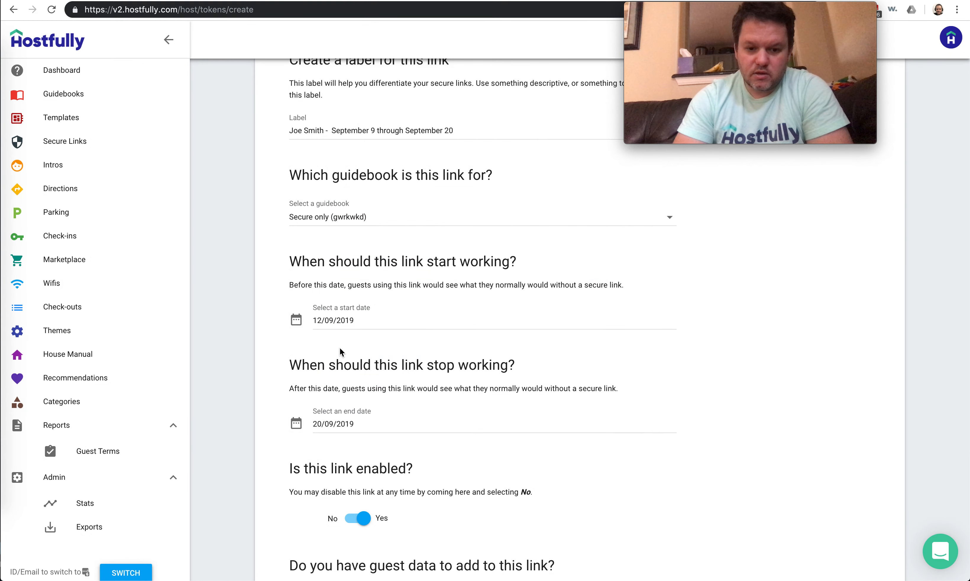
pyautogui.click(376, 427)
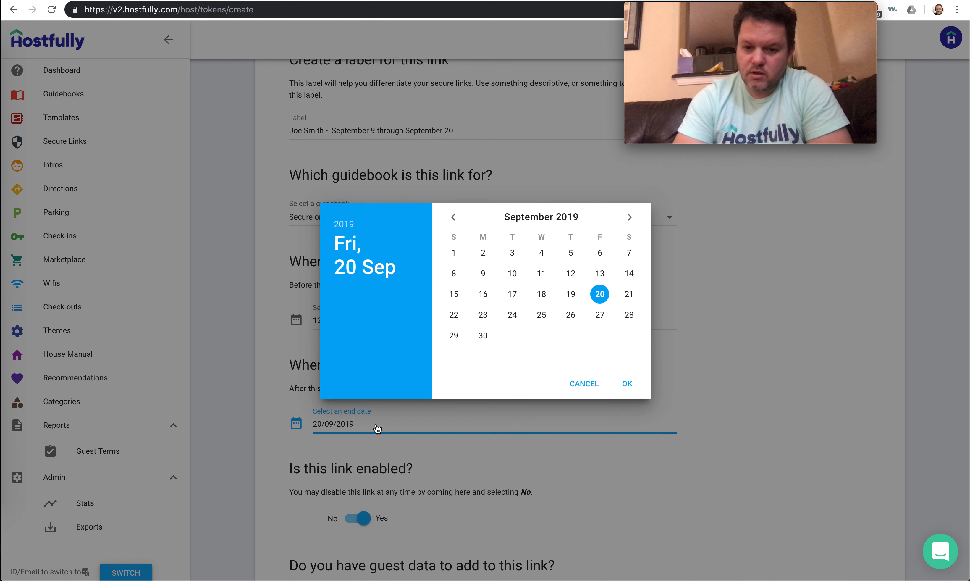
pyautogui.click(627, 385)
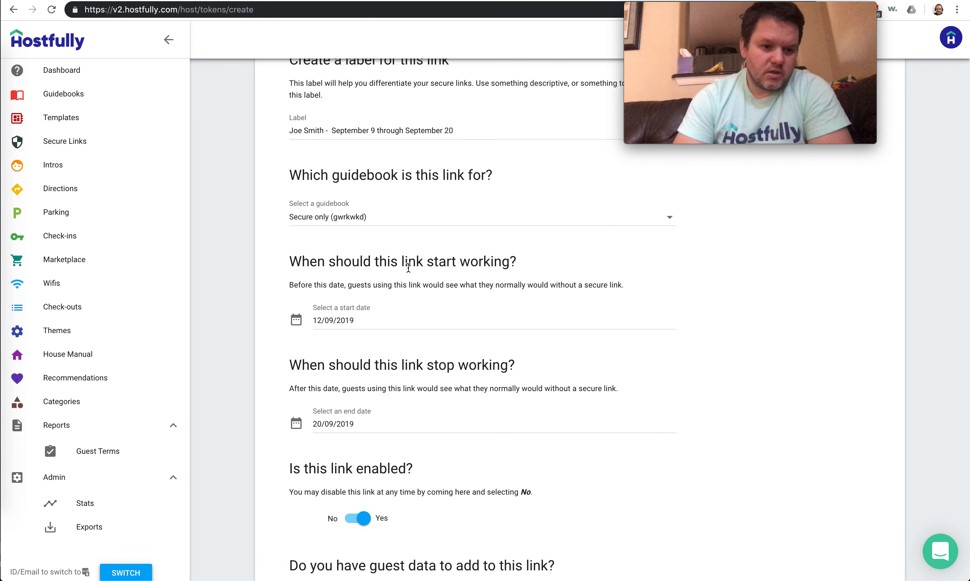
pyautogui.click(363, 321)
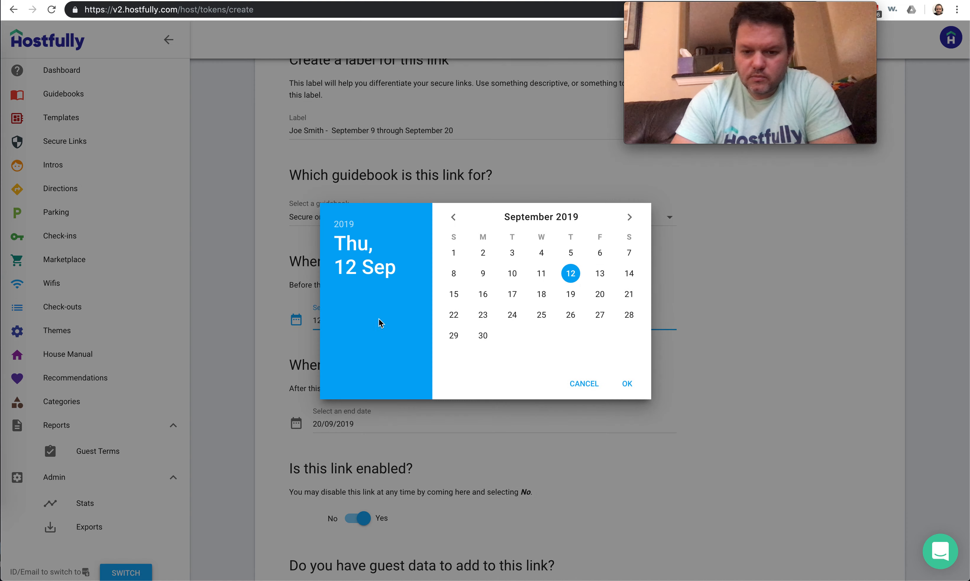
pyautogui.click(483, 275)
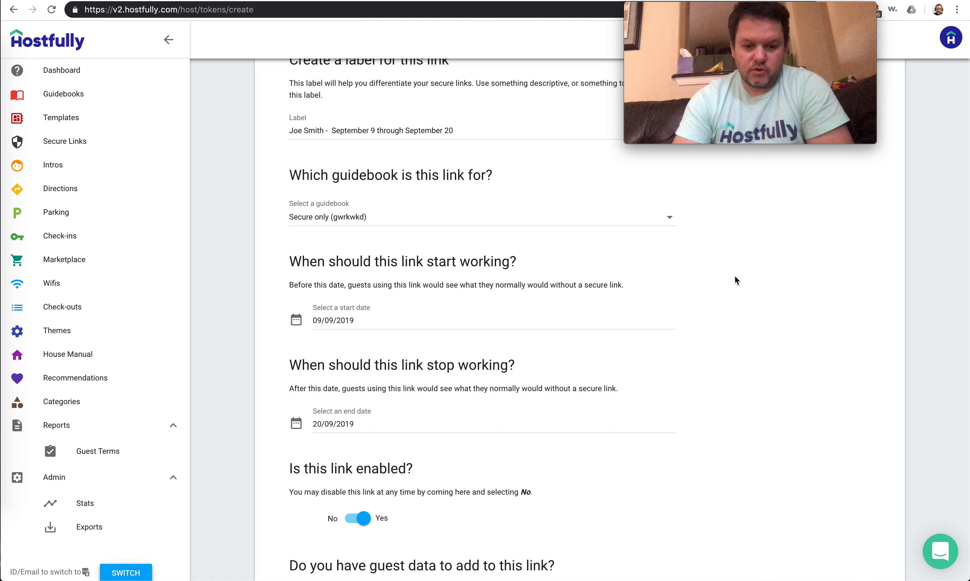
# - Switch the link's enabled setting to No and back to Yes, and save the token without adding guest data
pyautogui.scroll(-2, 735, 278)
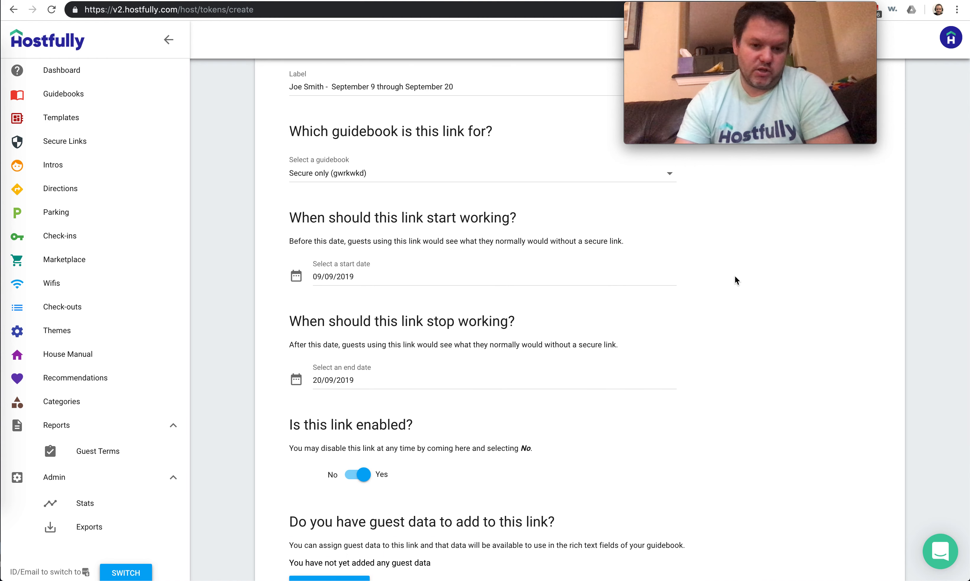
pyautogui.scroll(-5, 734, 275)
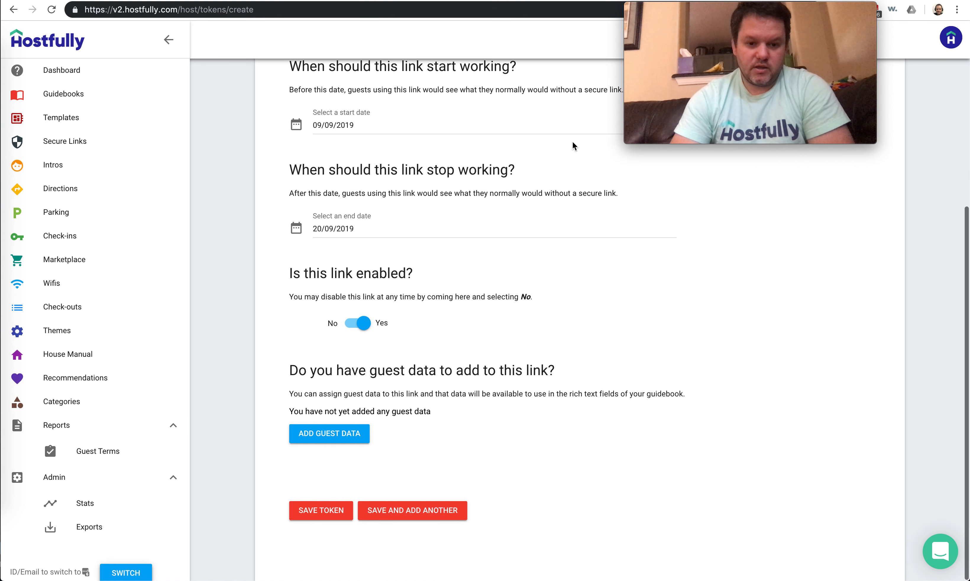
pyautogui.click(365, 324)
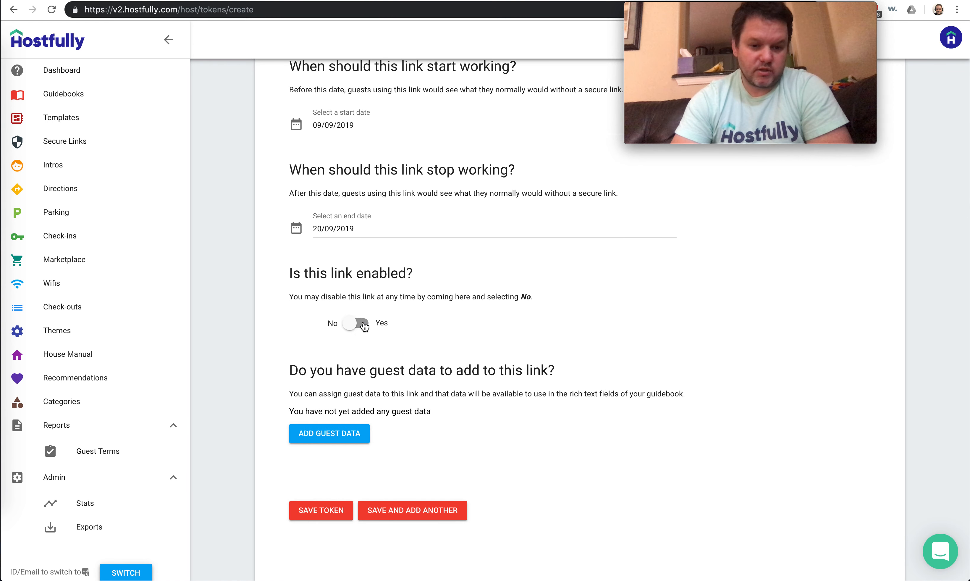
pyautogui.click(352, 324)
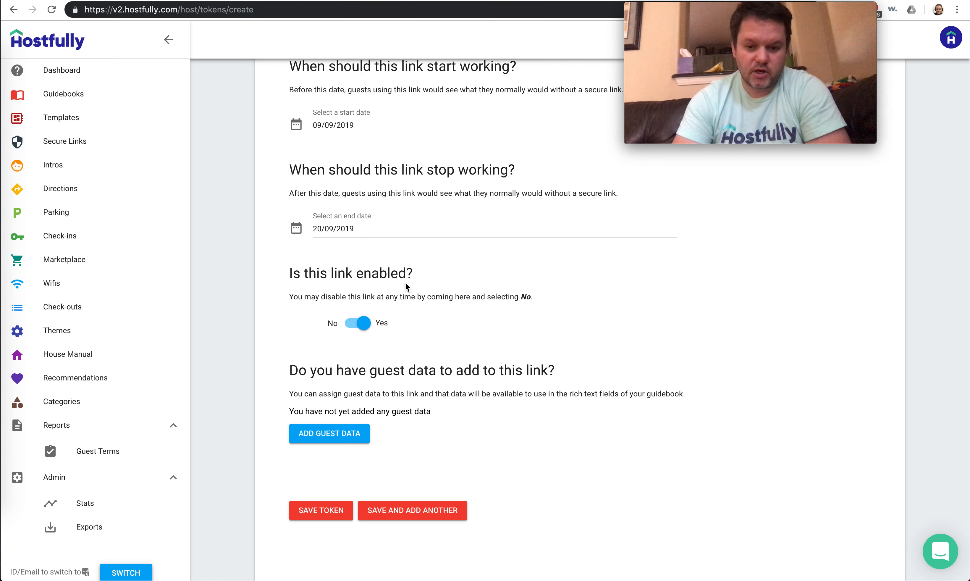
pyautogui.click(292, 369)
pyautogui.moveTo(292, 369); pyautogui.dragTo(317, 371)
pyautogui.click(320, 372)
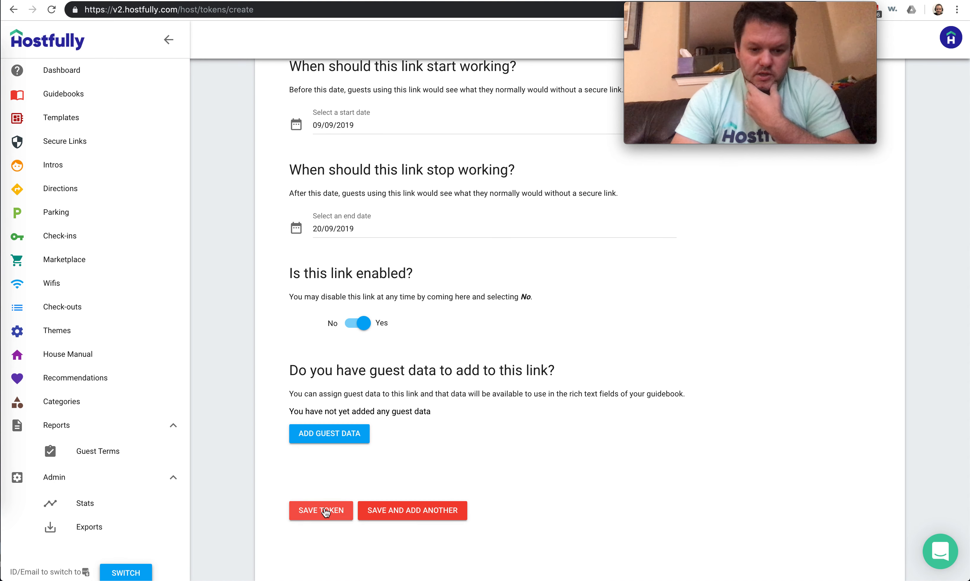
pyautogui.click(326, 511)
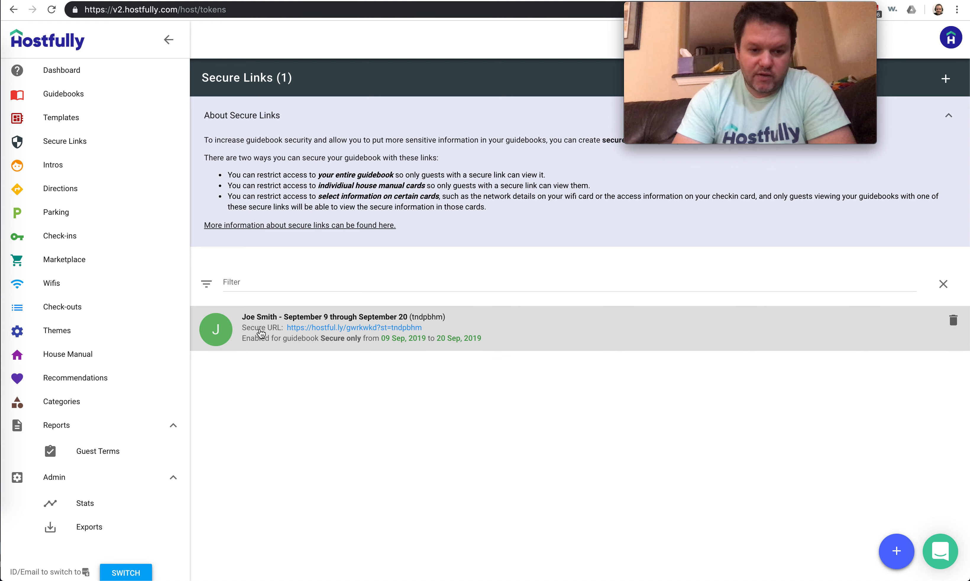
# - Copy the new secure link's URL and bring the Secure only incognito window to the front
pyautogui.click(395, 329)
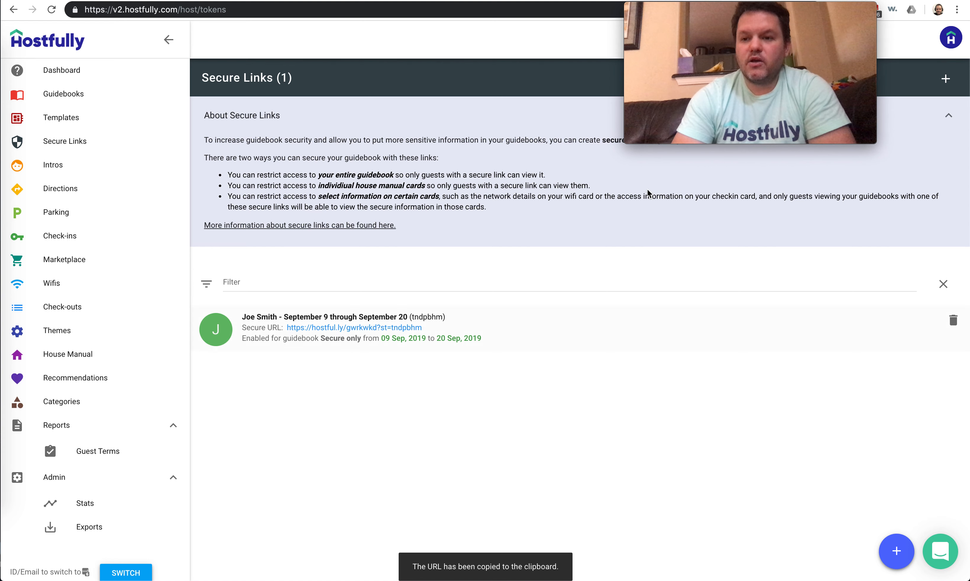
pyautogui.click(289, 2)
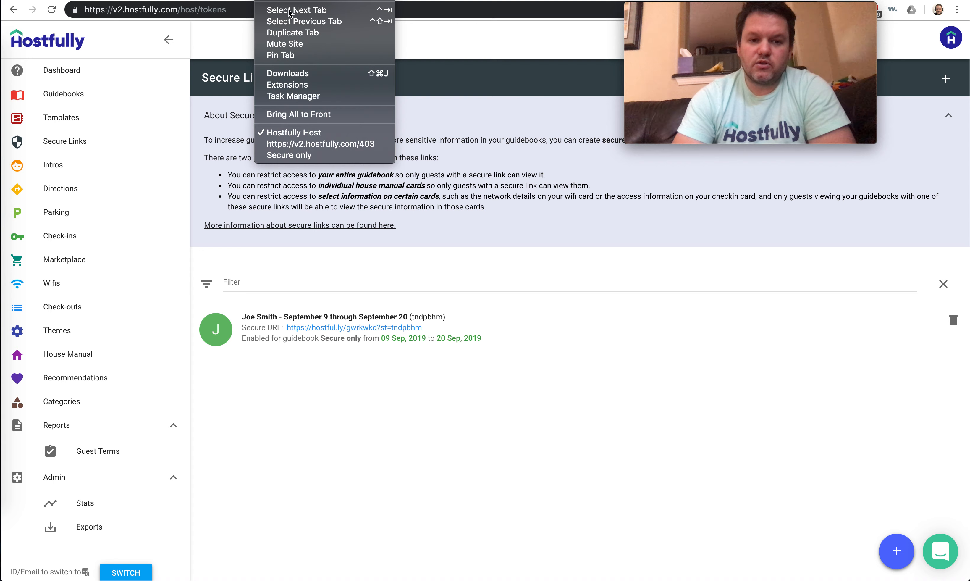
pyautogui.click(346, 155)
pyautogui.moveTo(731, 7); pyautogui.dragTo(812, 434)
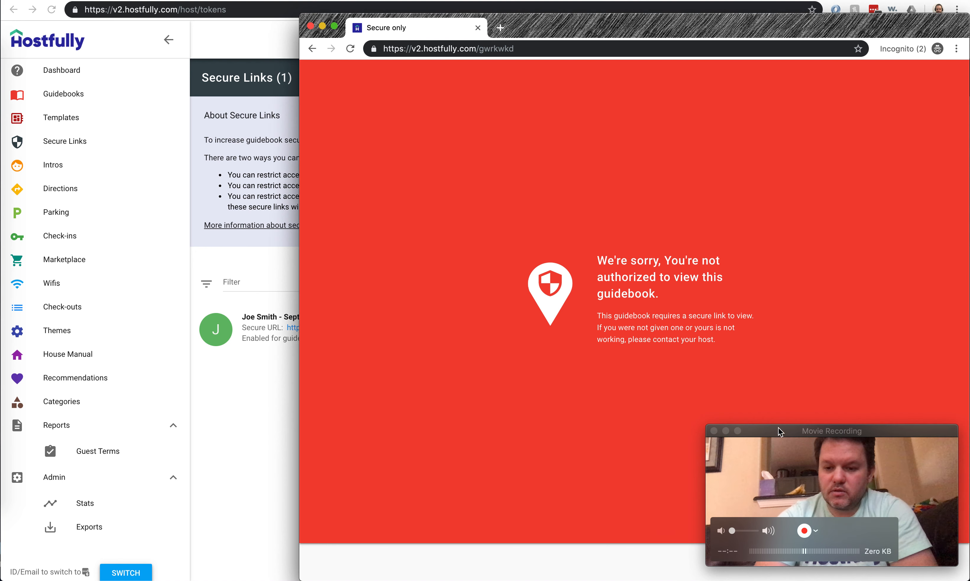
# - Replace the incognito window's address with the copied secure URL, including its access token, and load it to test guest access
pyautogui.click(613, 97)
pyautogui.click(539, 50)
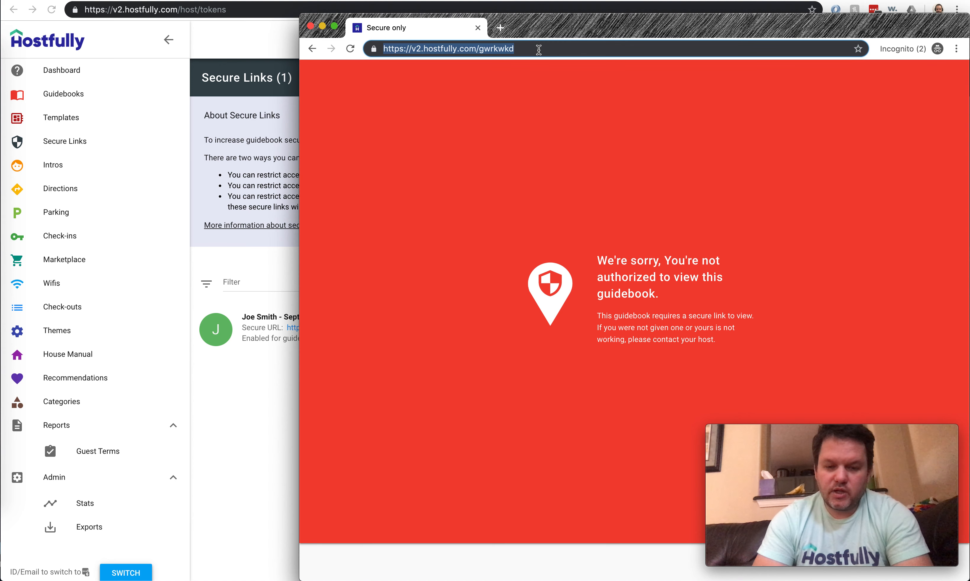
pyautogui.press('super+v')
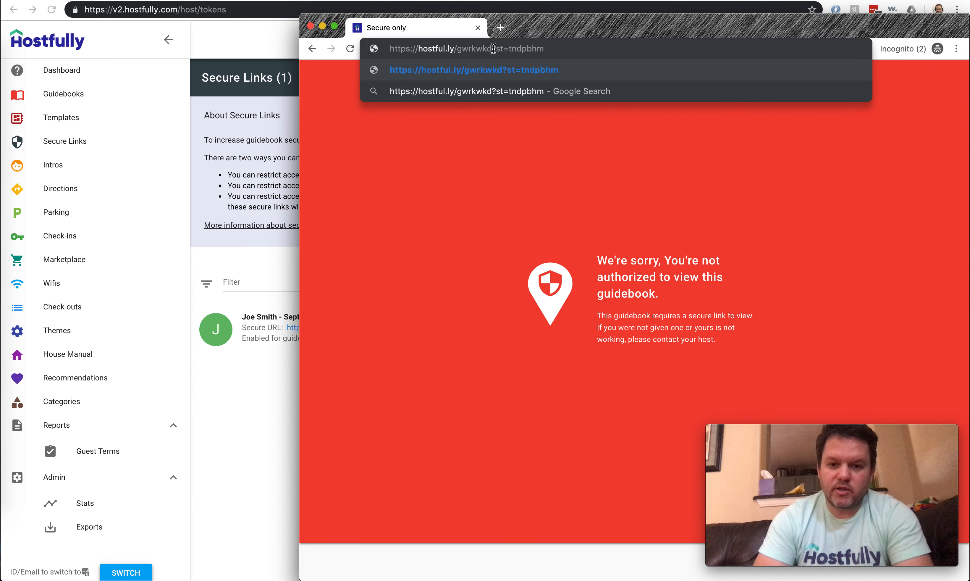
pyautogui.moveTo(491, 49); pyautogui.dragTo(563, 59)
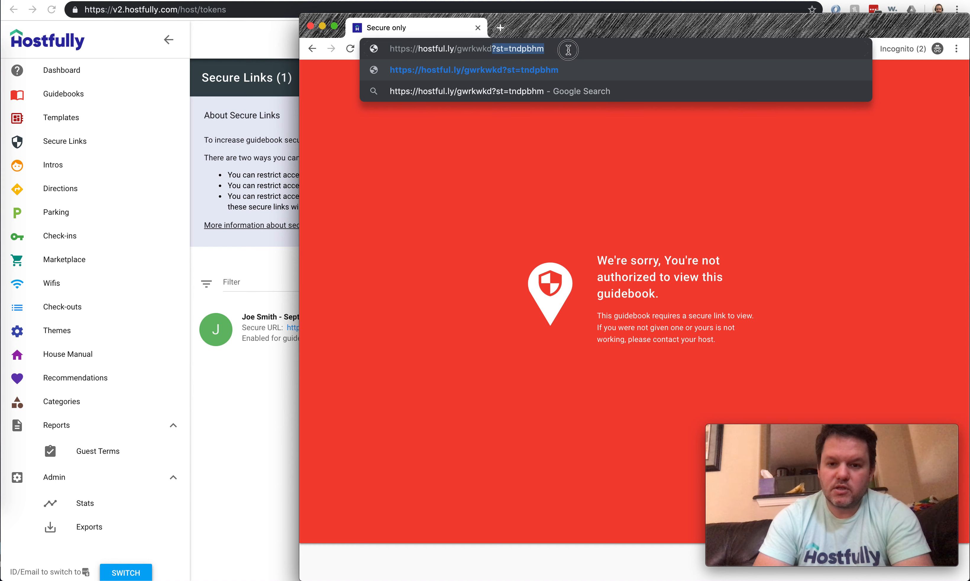
pyautogui.click(568, 50)
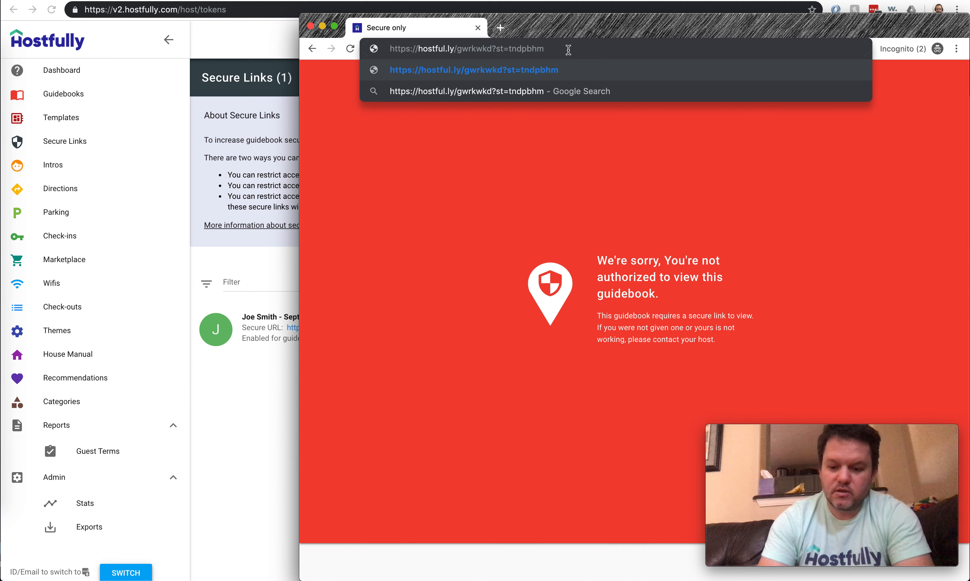
pyautogui.press('Return')
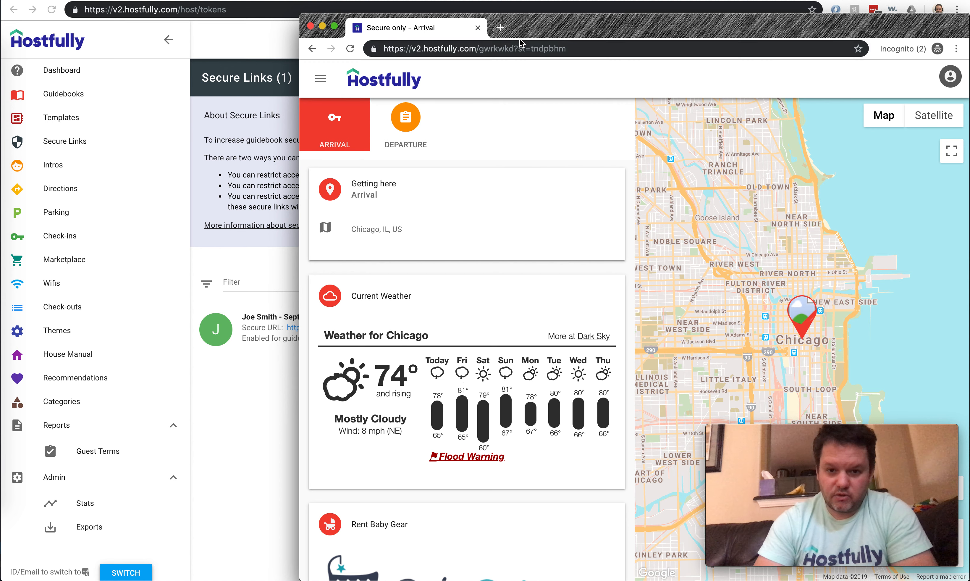
# - Highlight the guidebook's secure URL for inspection and open its Departure section in the guest view
pyautogui.click(514, 48)
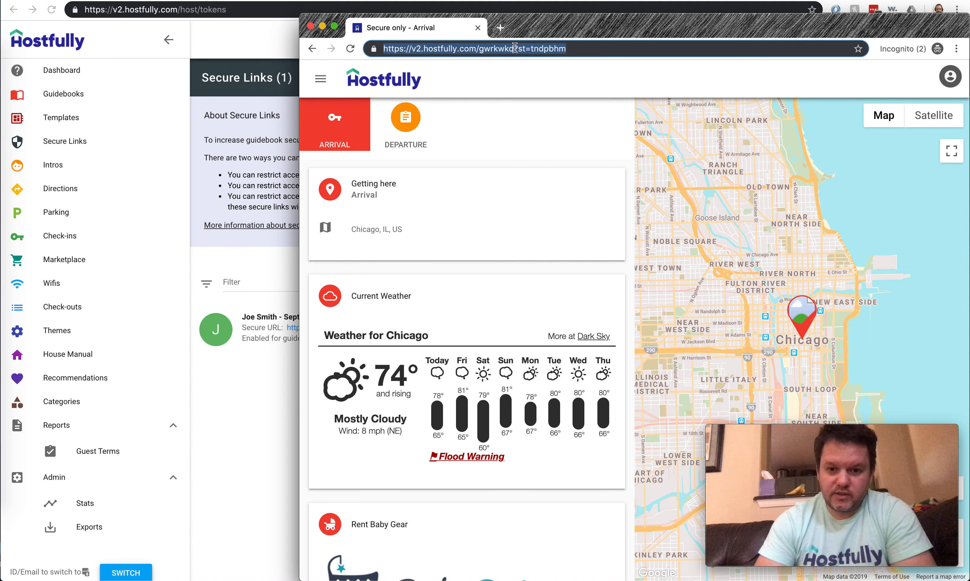
pyautogui.click(586, 56)
pyautogui.click(409, 125)
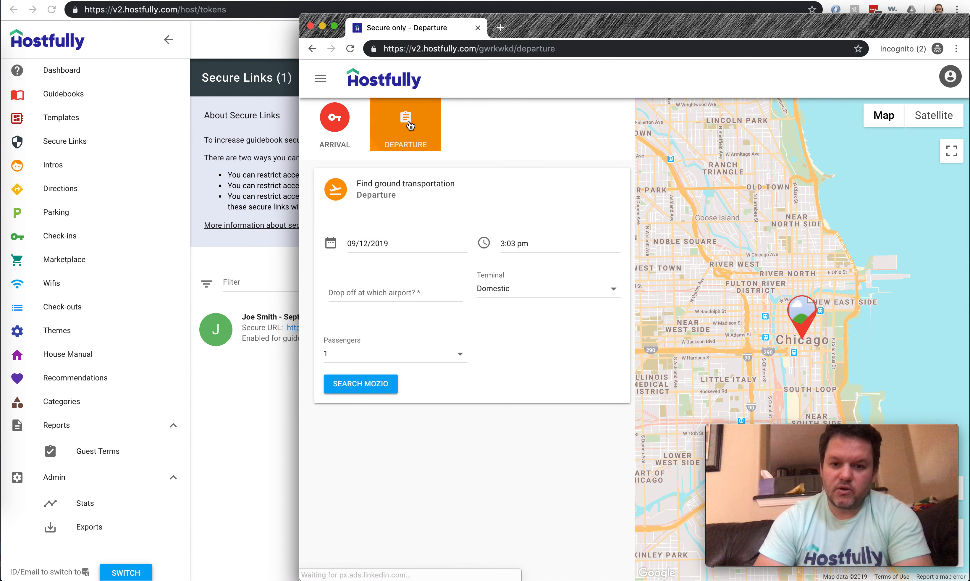
pyautogui.moveTo(514, 52); pyautogui.dragTo(593, 59)
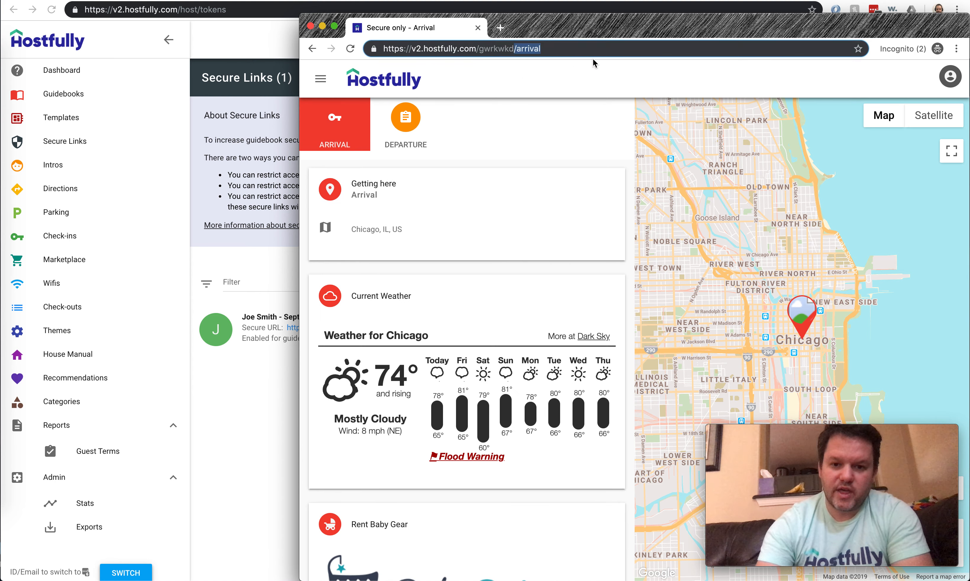
pyautogui.press('BackSpace')
pyautogui.press('Return')
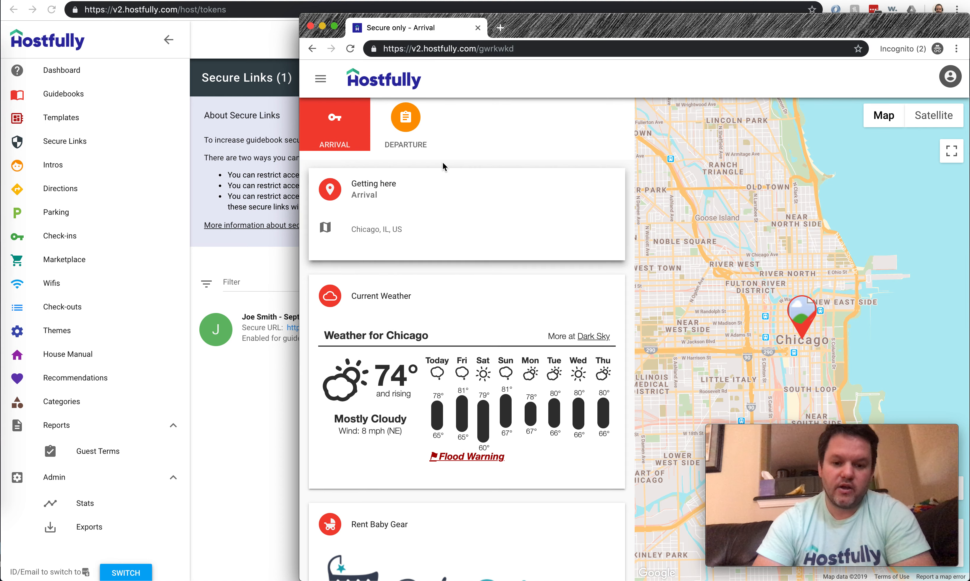
# - Look through the guidebook's Arrival content, view its Departure section and return to Arrival
pyautogui.scroll(-4, 443, 163)
pyautogui.scroll(2, 442, 165)
pyautogui.scroll(2, 443, 161)
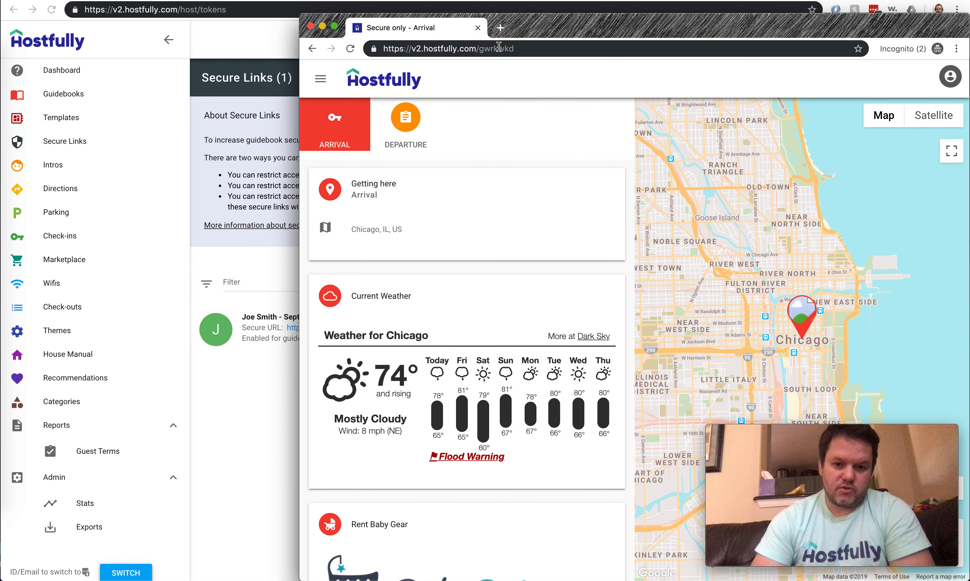
pyautogui.click(408, 126)
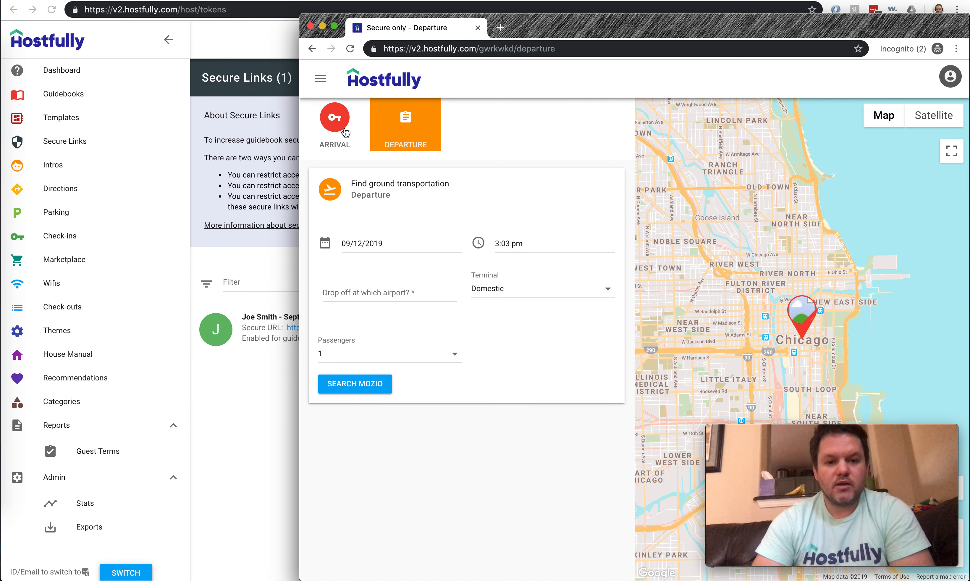
pyautogui.click(337, 122)
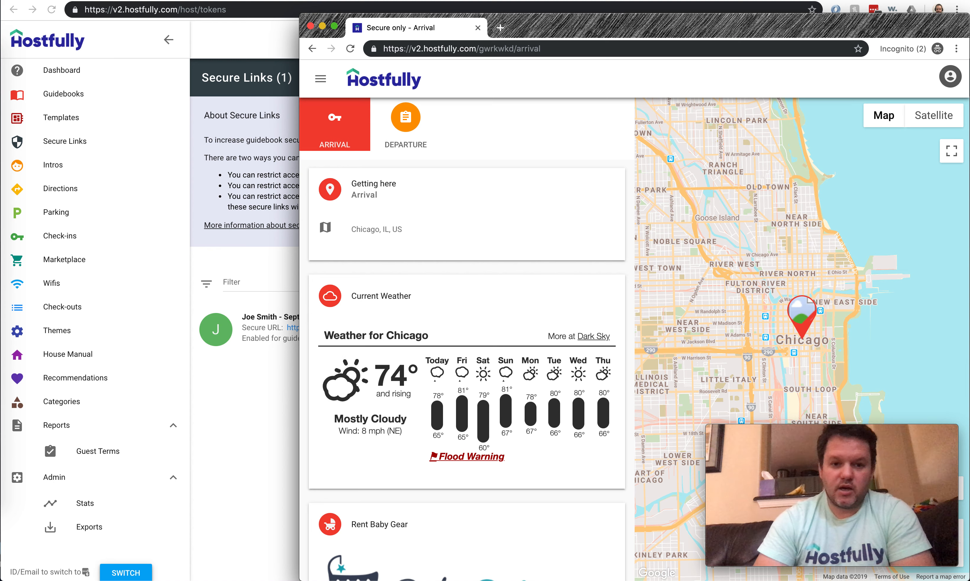
# - Copy the guidebook's base URL without the /arrival suffix and close the incognito window
pyautogui.moveTo(515, 46); pyautogui.dragTo(379, 49)
pyautogui.hotkey('ctrl', 'c')
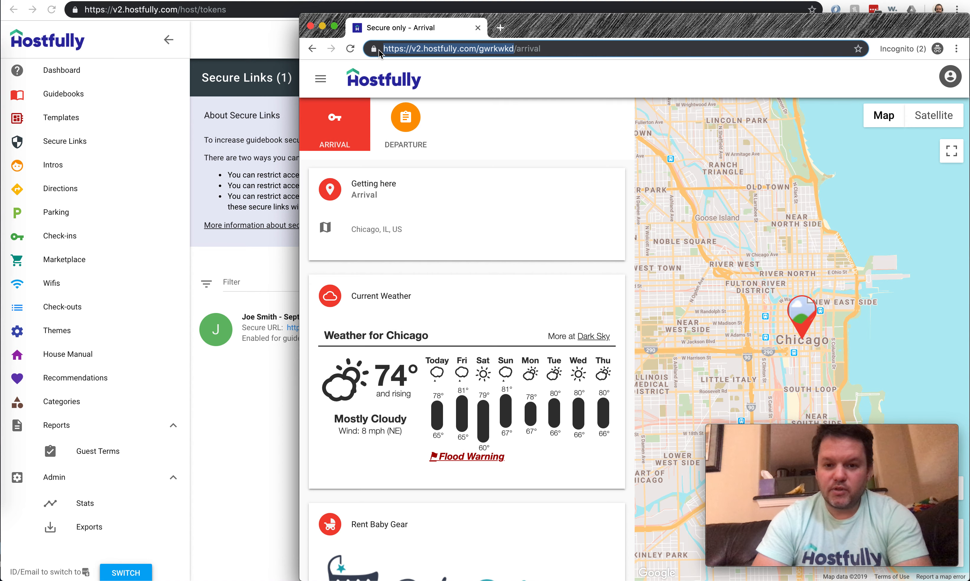
pyautogui.click(311, 27)
# - Load the copied token-free URL in another incognito window to test access, and exit all open incognito windows
pyautogui.click(957, 10)
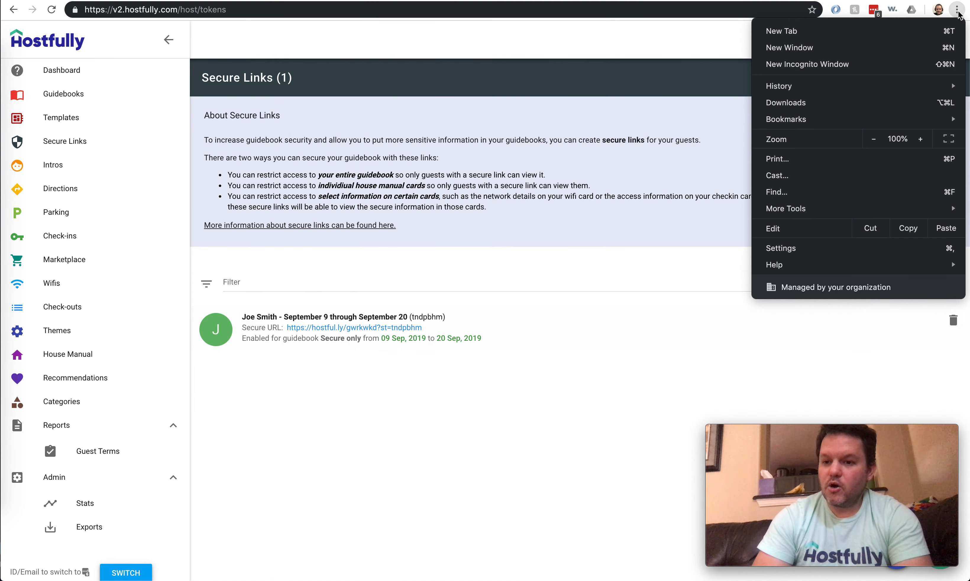
pyautogui.click(838, 65)
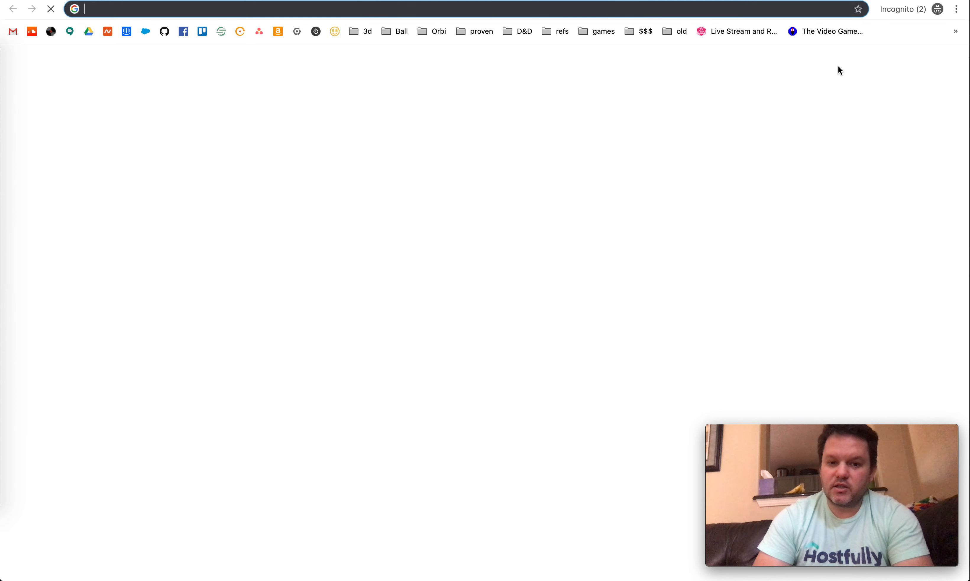
pyautogui.moveTo(0, 1); pyautogui.dragTo(418, 69)
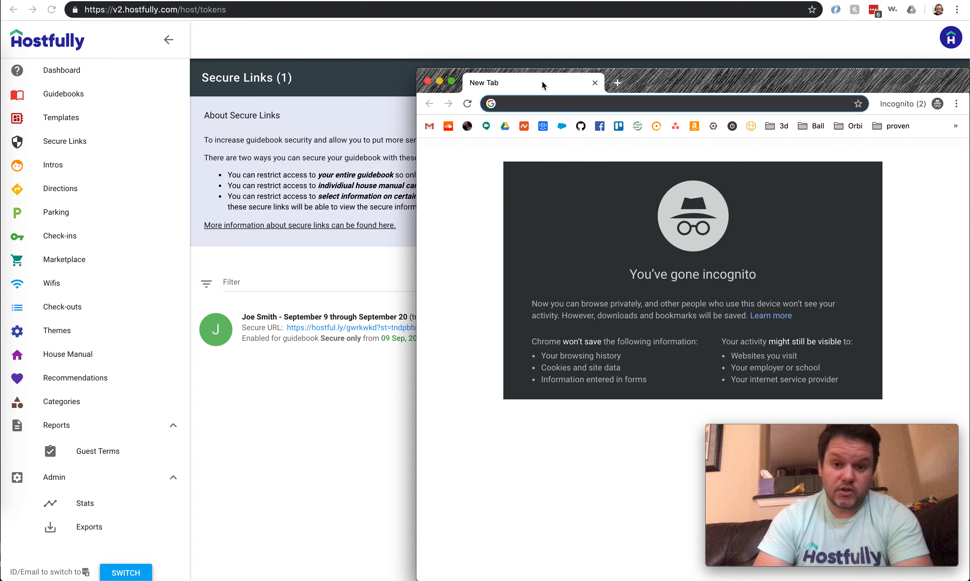
pyautogui.hotkey('ctrl', 'v')
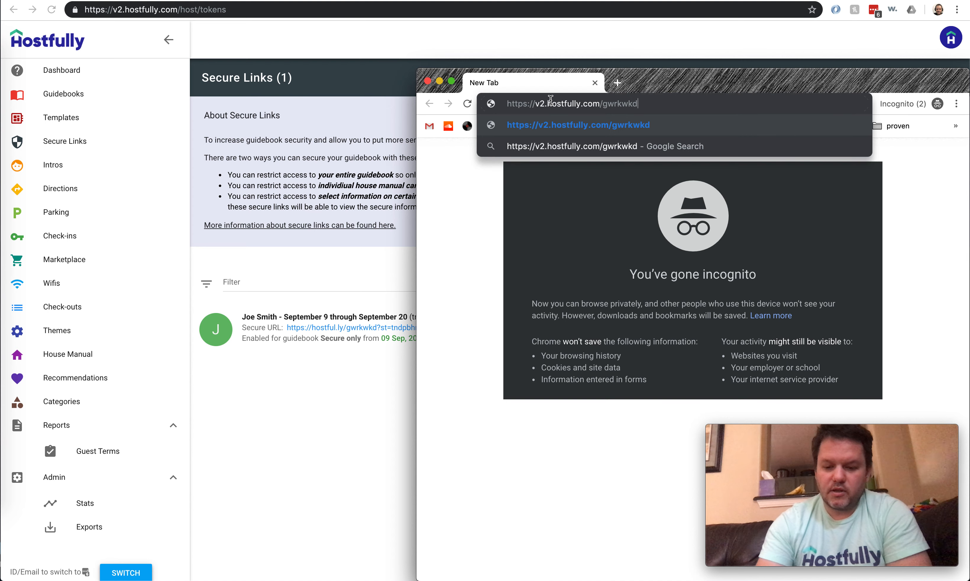
pyautogui.press('Return')
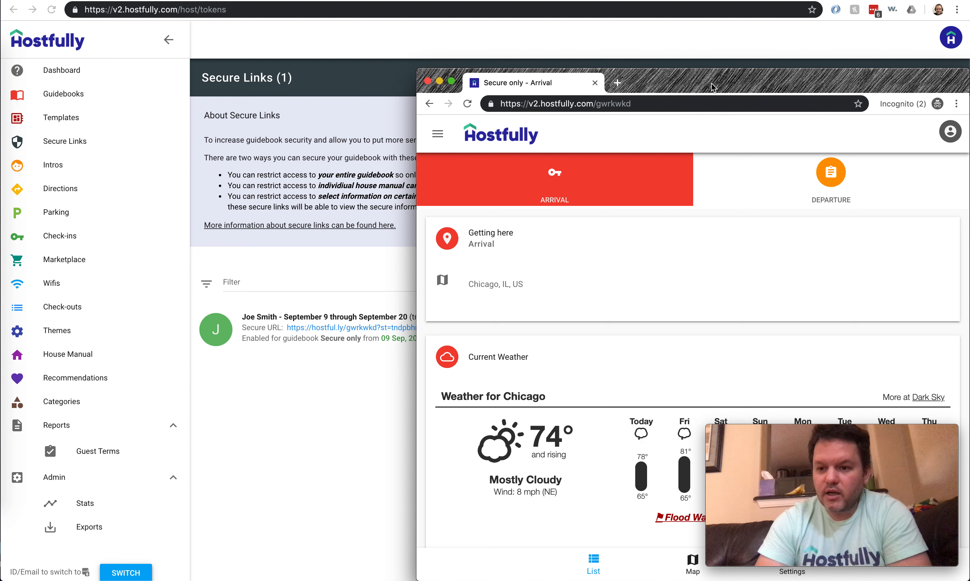
pyautogui.click(916, 107)
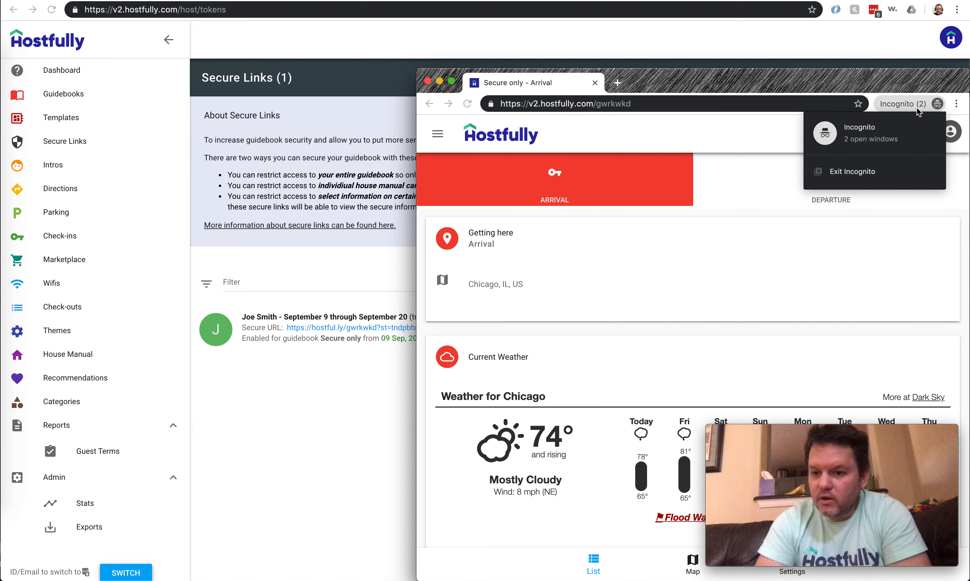
pyautogui.click(857, 172)
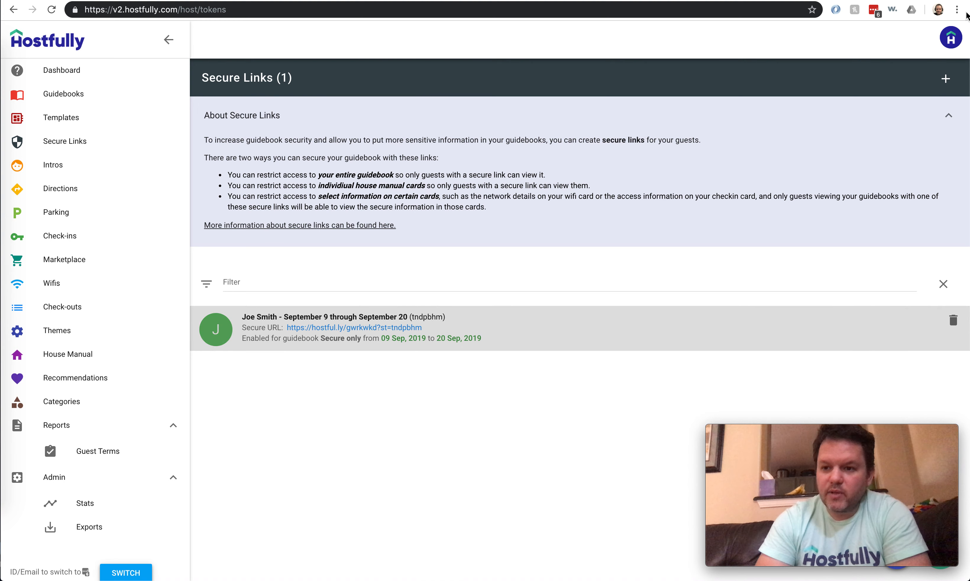
pyautogui.click(957, 10)
pyautogui.click(840, 64)
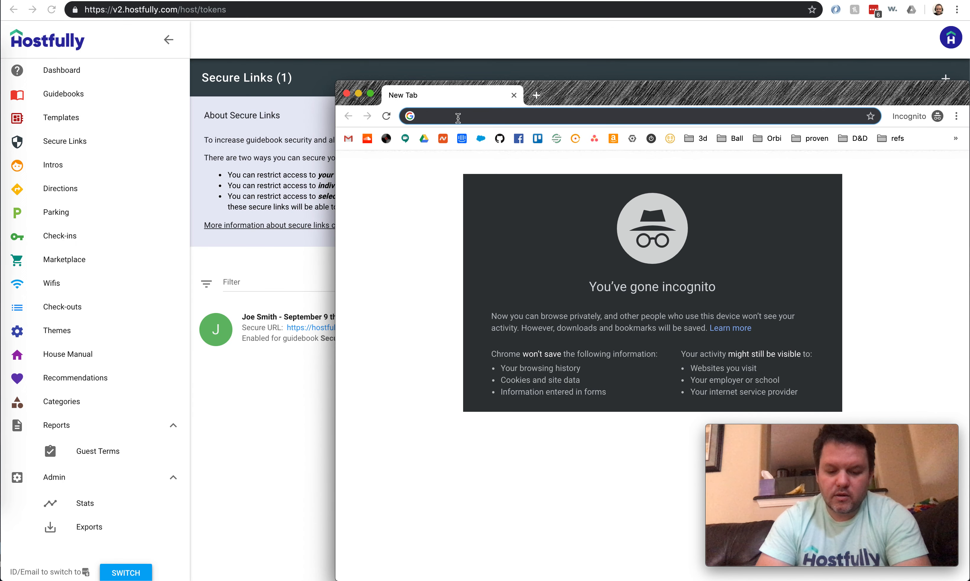
pyautogui.write('https://v2.hostfully.com/gwrkwkd')
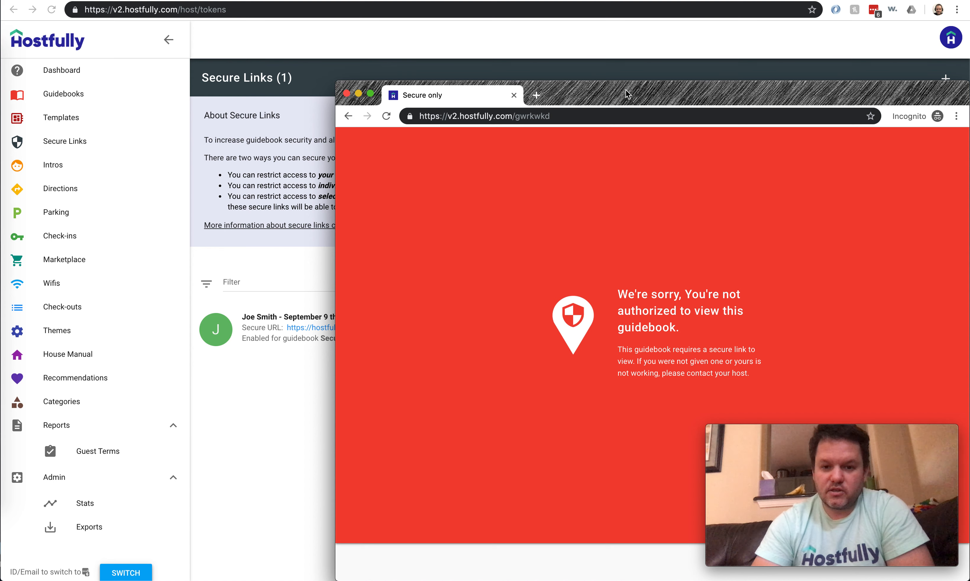
pyautogui.click(347, 94)
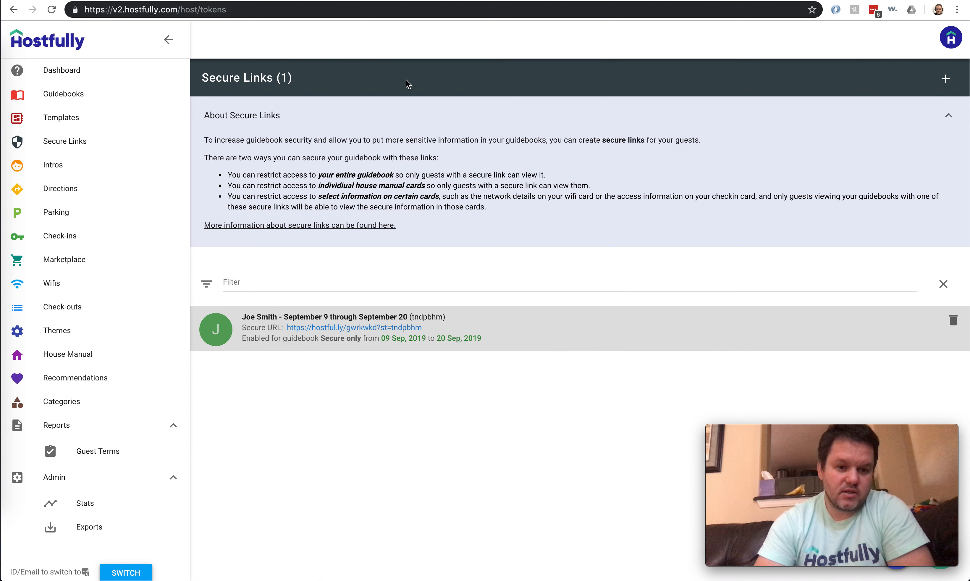